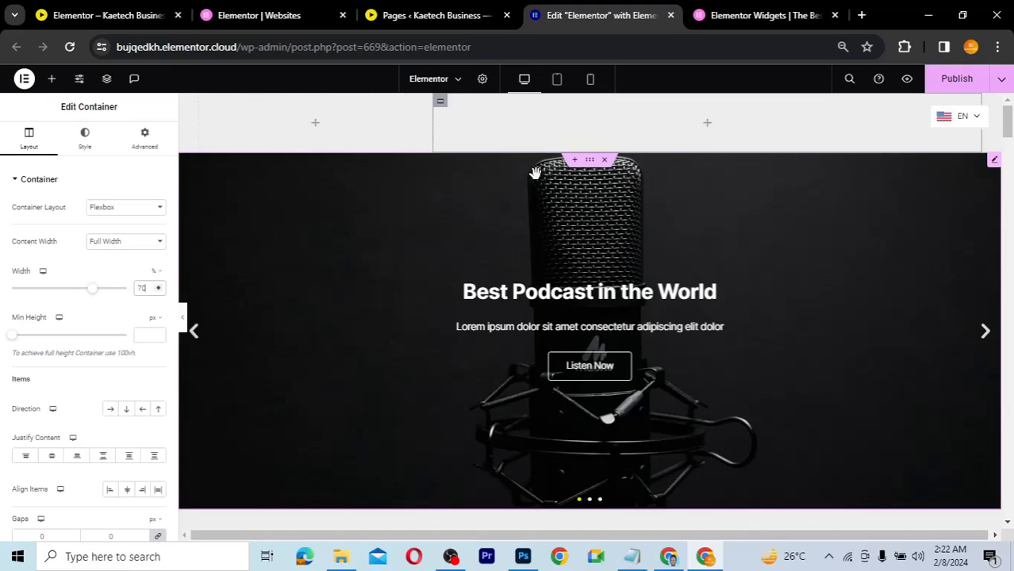
Open the widget library from the empty narrow header container and look through the Basic and Pro widgets for a logo.
left_click(314, 125)
left_click(315, 125)
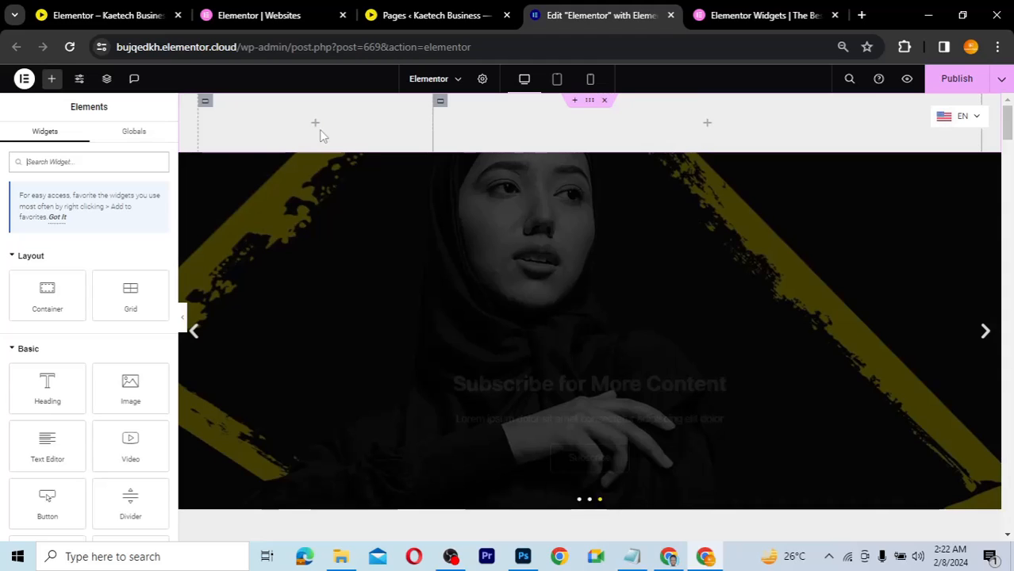
scroll(47, 365, "down", 4)
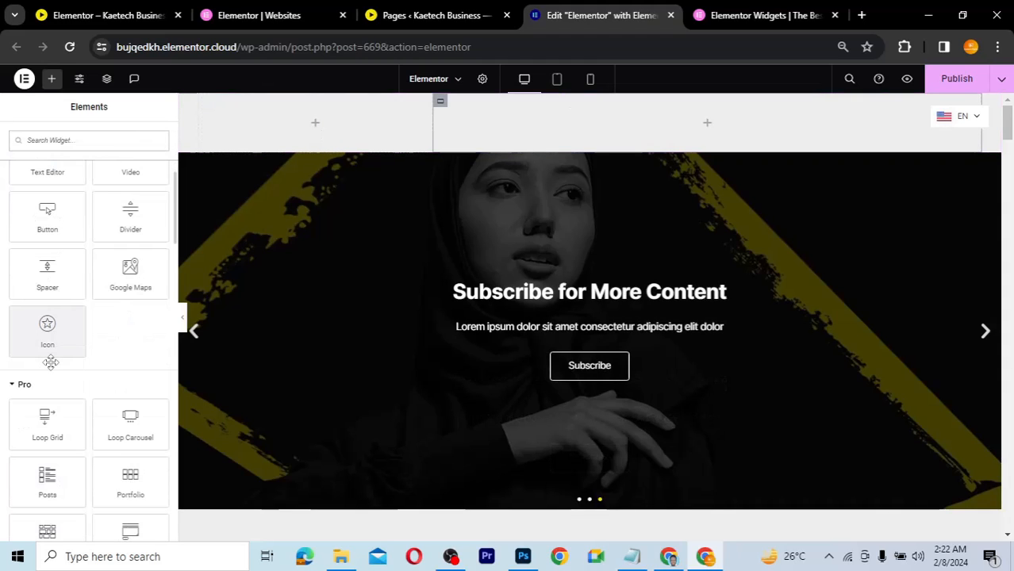
scroll(50, 362, "down", 3)
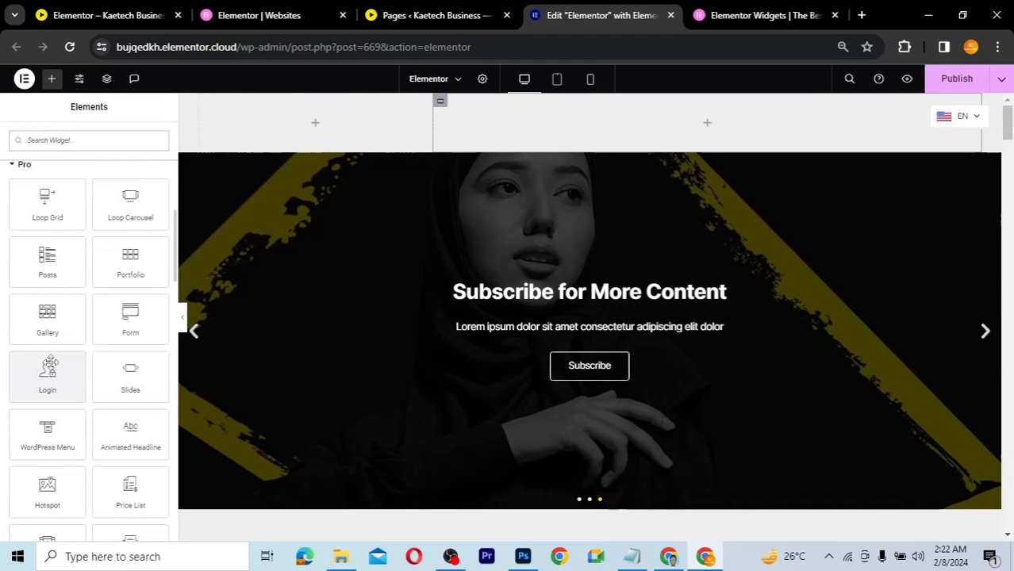
scroll(50, 366, "down", 2)
scroll(48, 365, "down", 1)
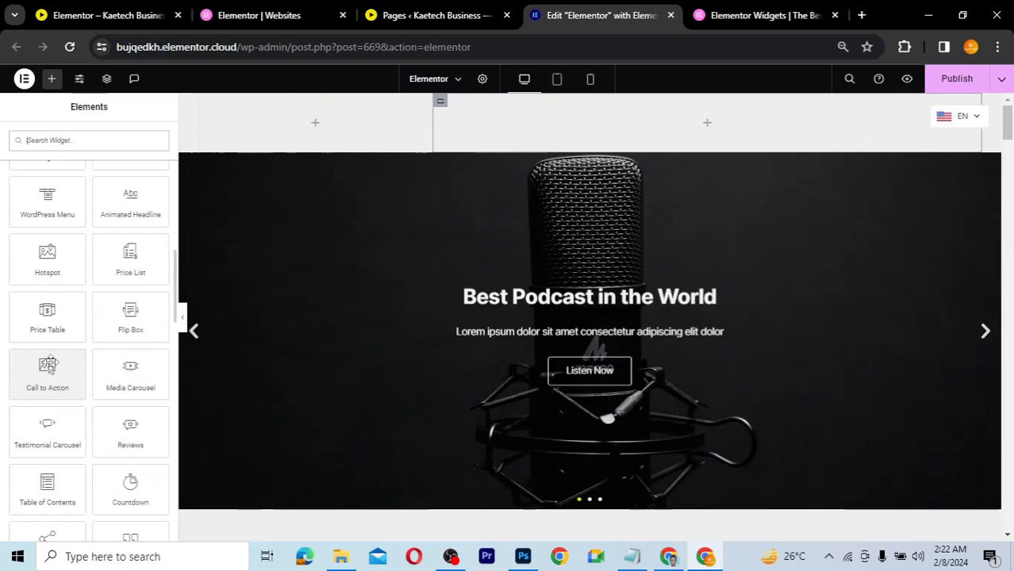
scroll(49, 363, "down", 3)
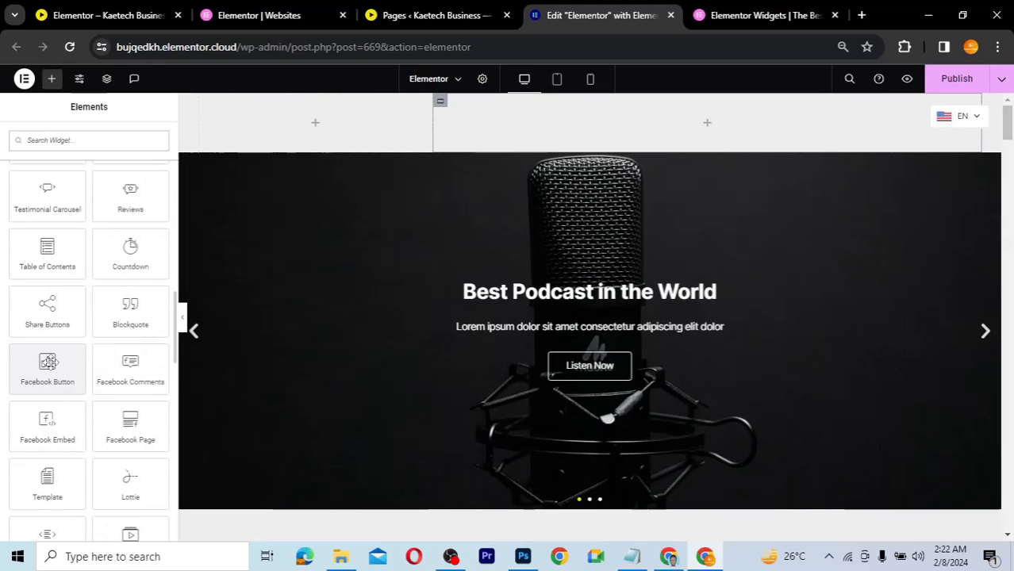
scroll(49, 362, "down", 3)
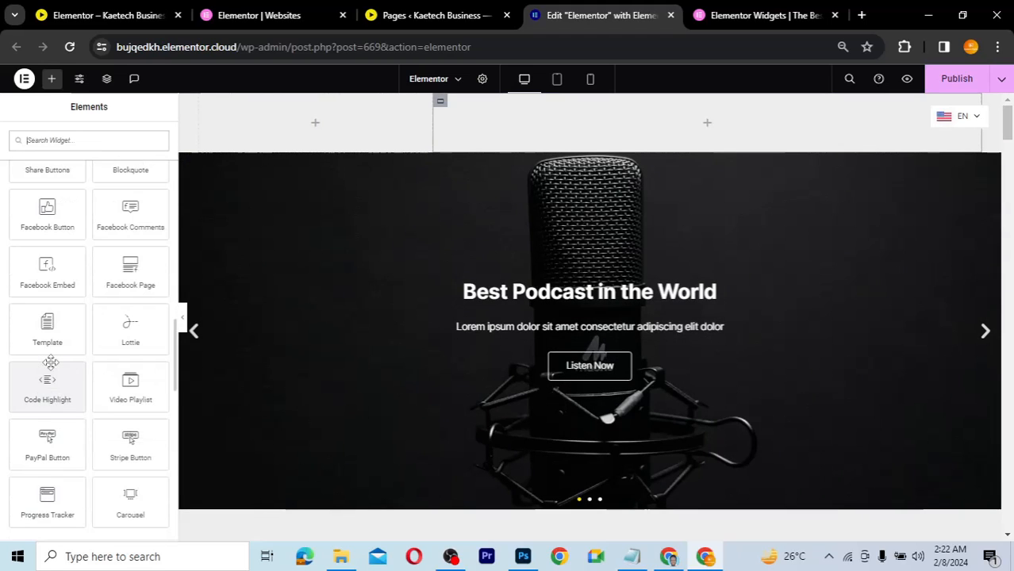
scroll(50, 363, "down", 1)
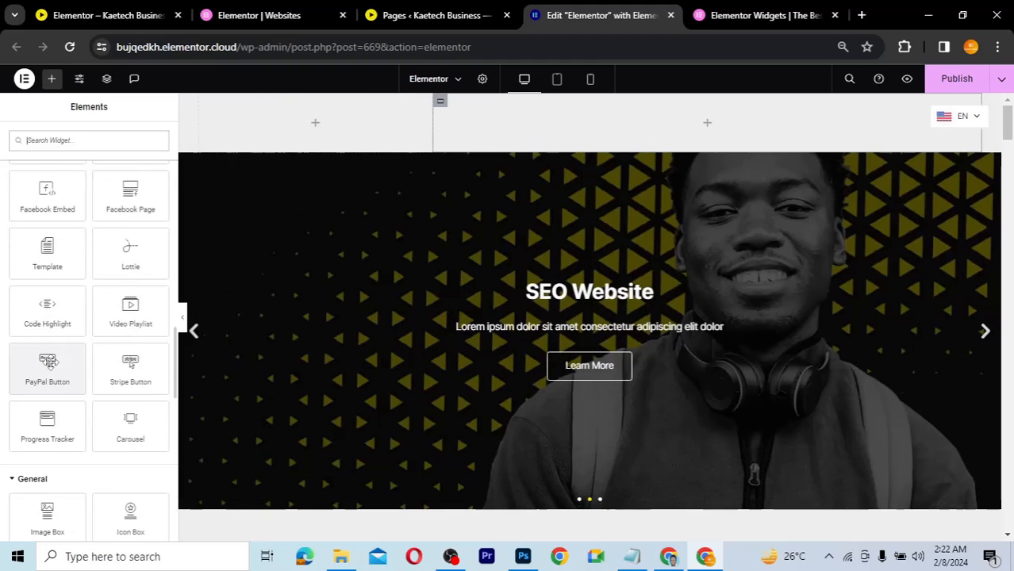
scroll(50, 363, "up", 1)
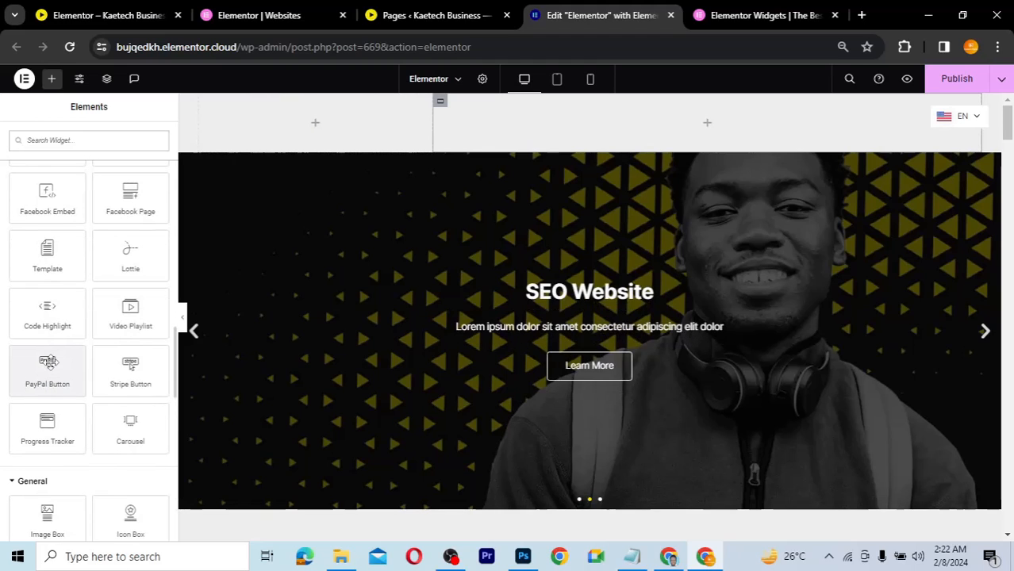
scroll(47, 357, "up", 10)
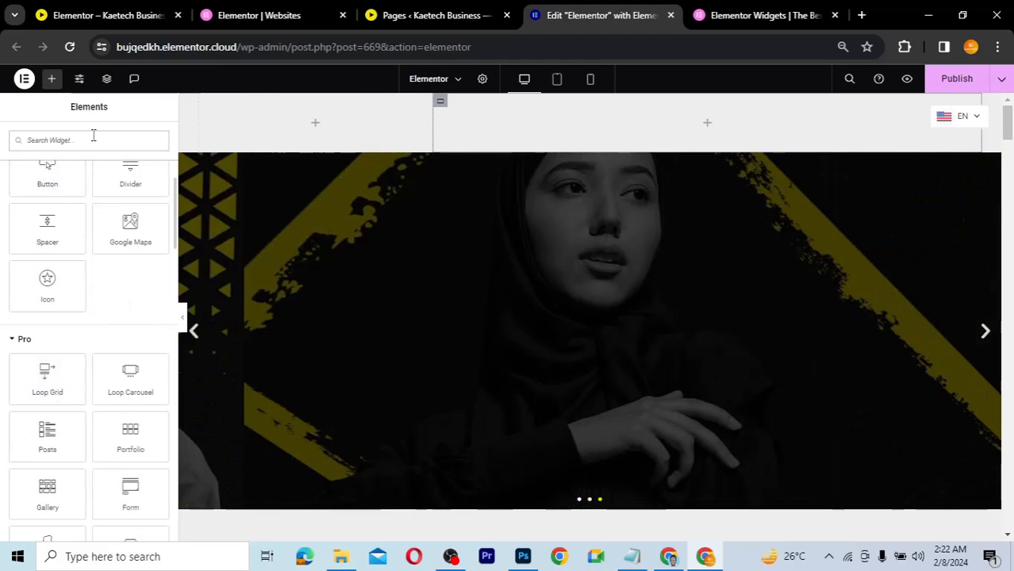
Search the widgets for "logo" and place the Site Logo widget in the narrow first header container.
left_click(93, 138)
type("logo")
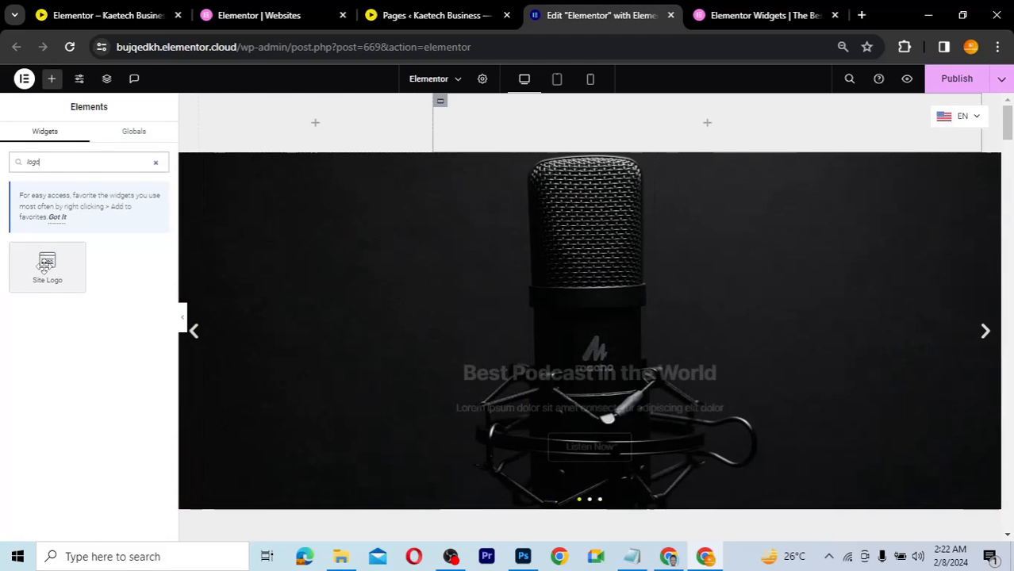
left_click_drag(45, 268, 302, 145)
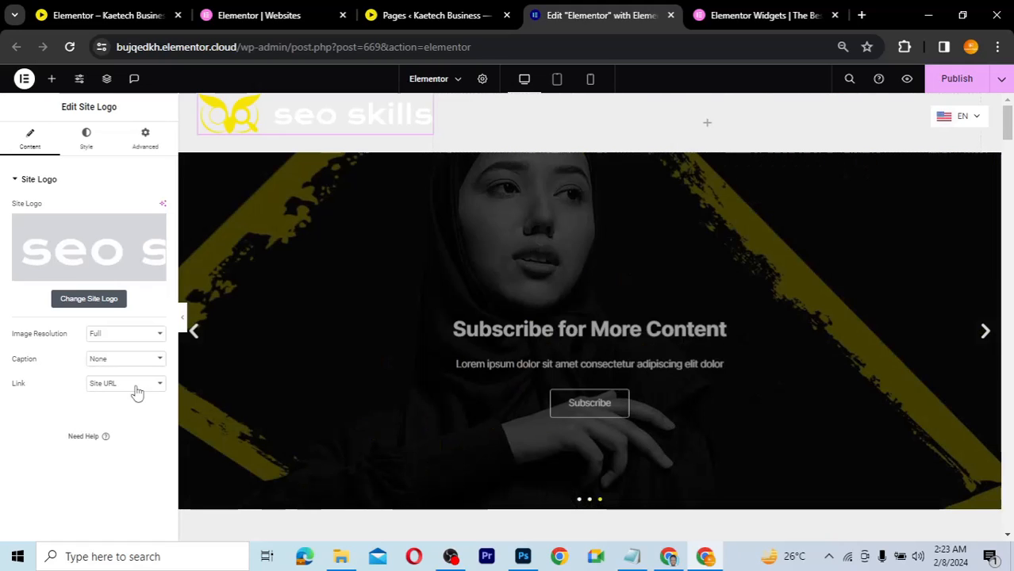
Set the site logo's width to 70%.
left_click(137, 386)
left_click(136, 385)
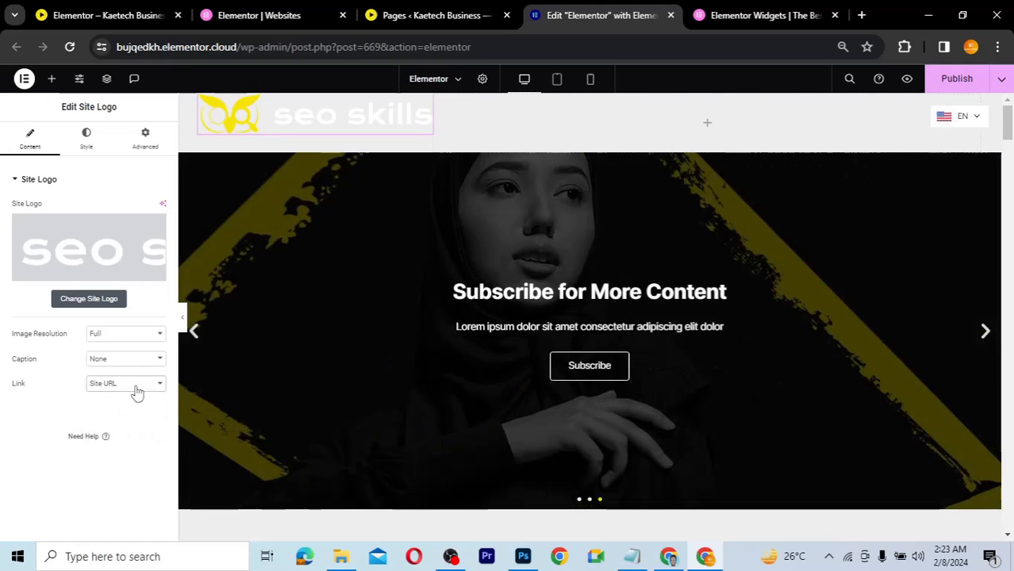
left_click(94, 150)
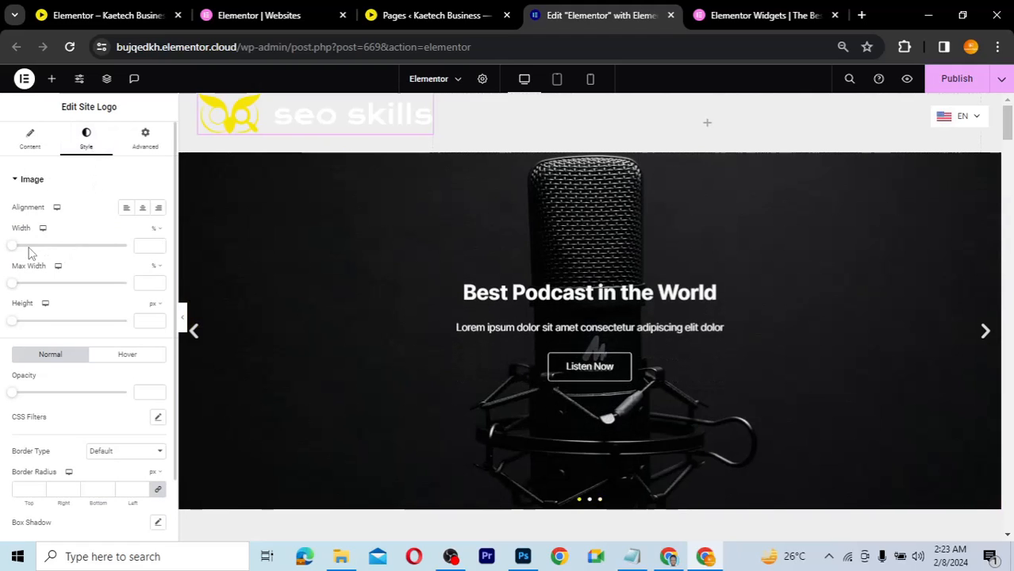
left_click_drag(14, 249, 93, 253)
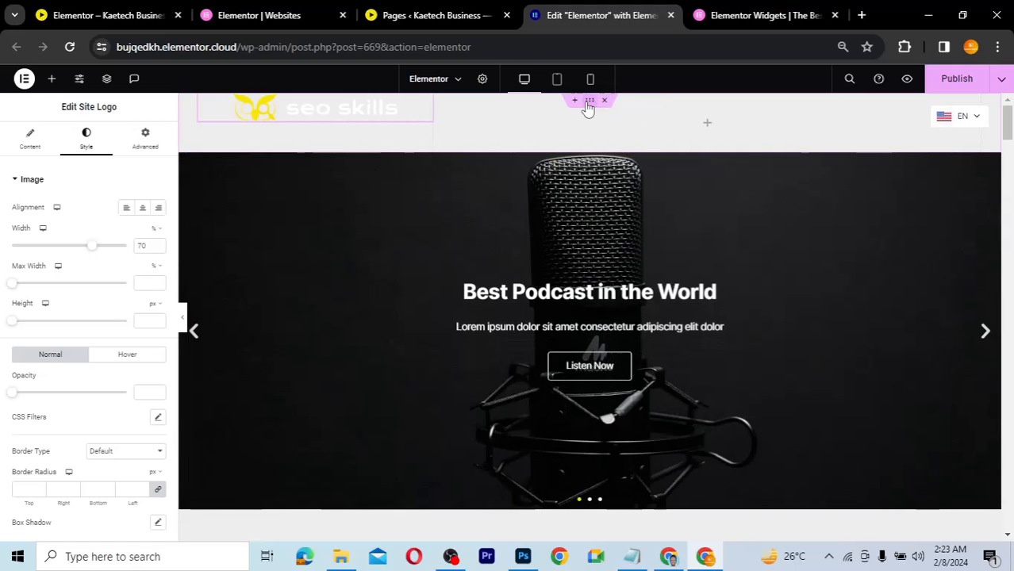
Display the page structure and set Justify Content to Center on both the header container and its inner logo container.
left_click(588, 103)
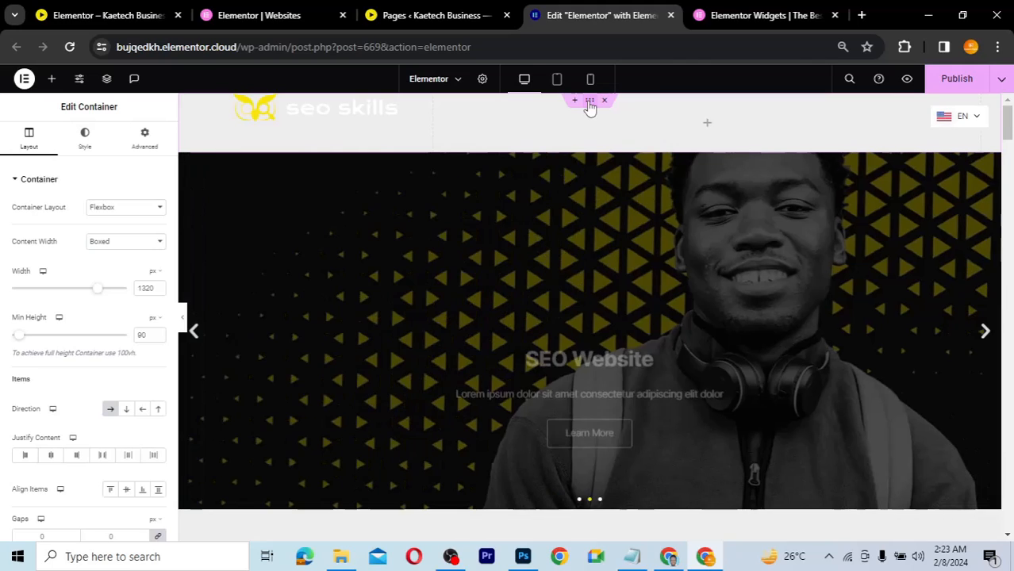
left_click(107, 79)
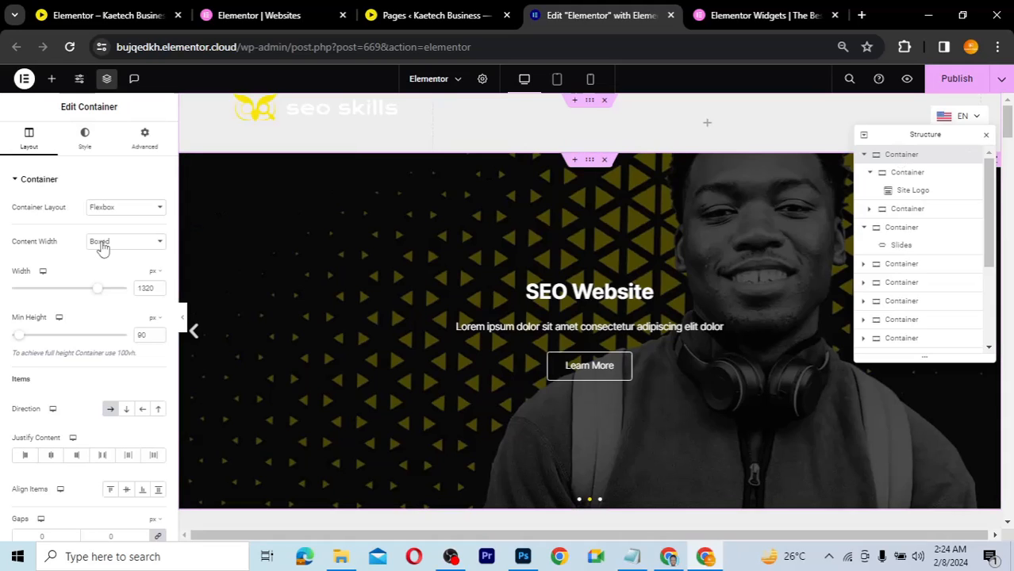
scroll(62, 416, "down", 1)
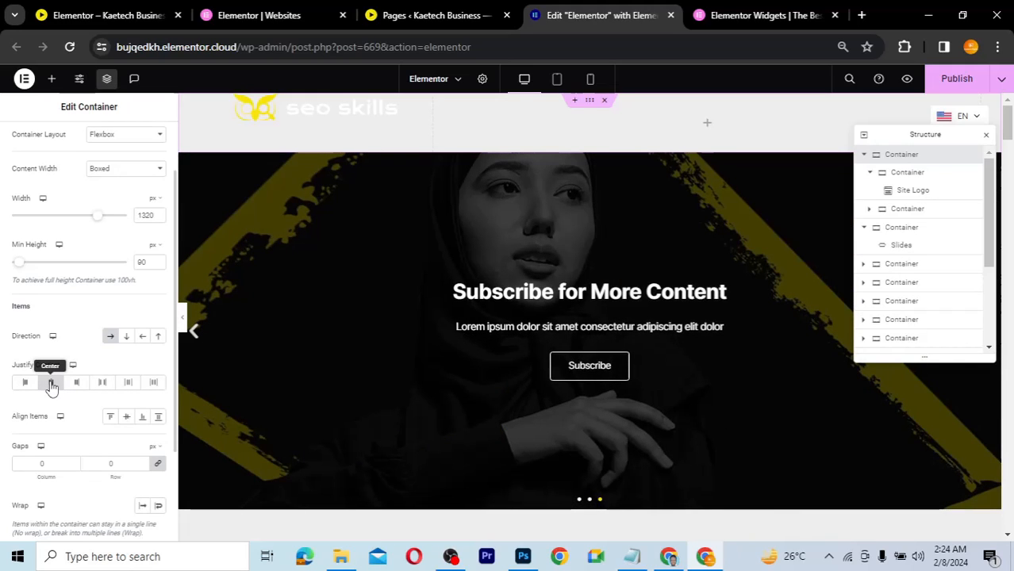
left_click(52, 383)
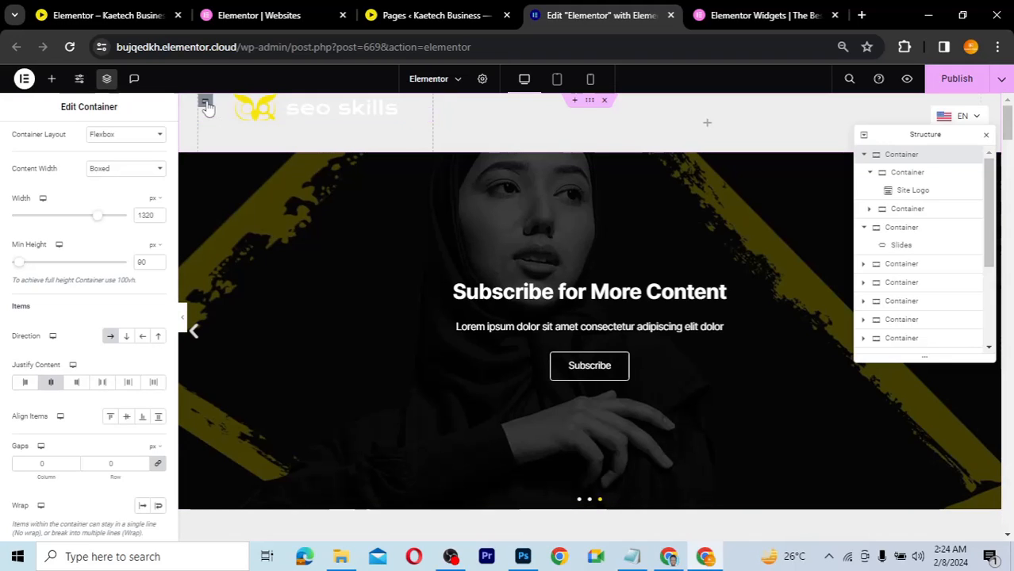
left_click(329, 131)
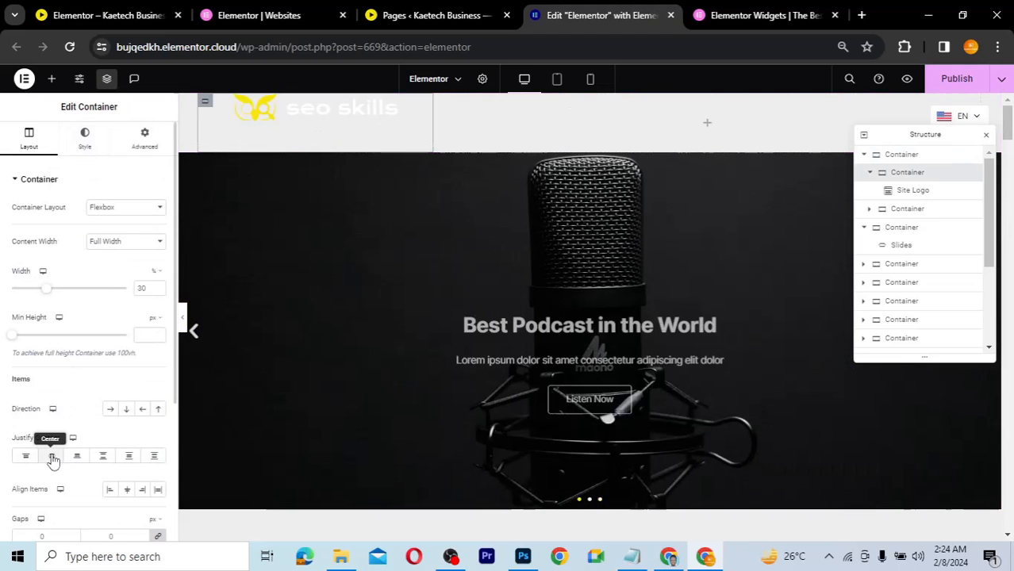
left_click(52, 458)
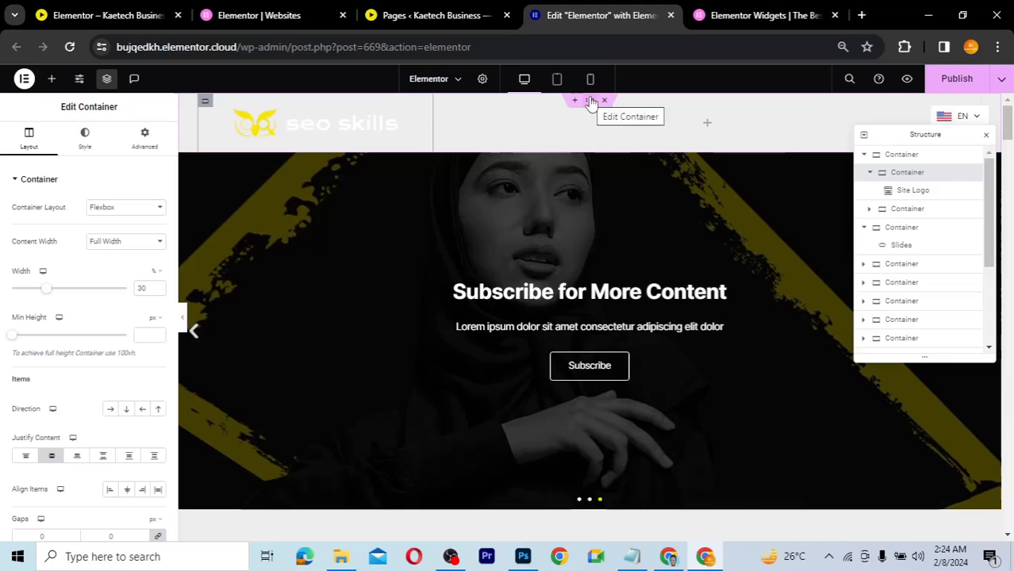
Give the outer header container a Classic background in black (#000000).
left_click(591, 101)
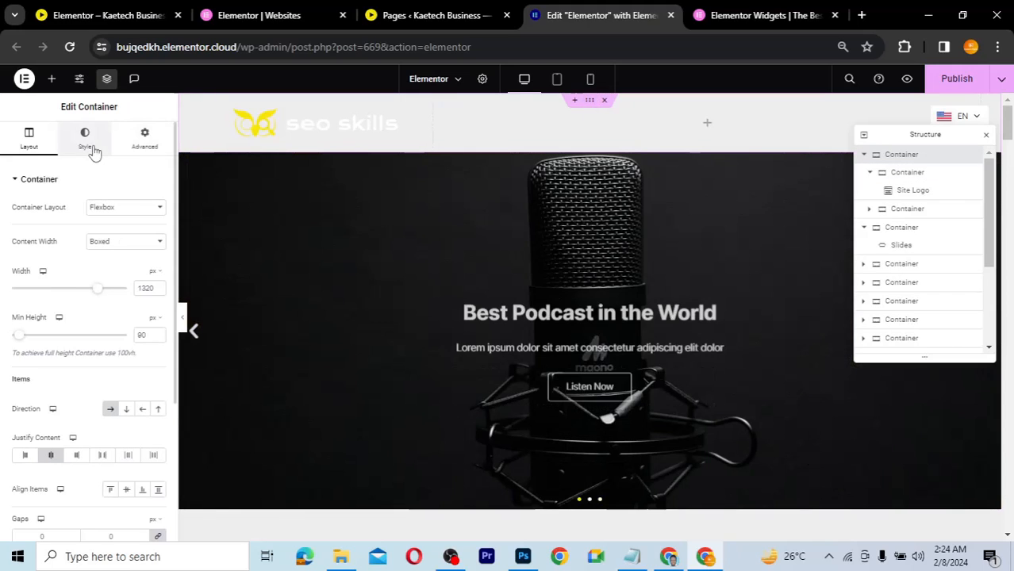
left_click(93, 149)
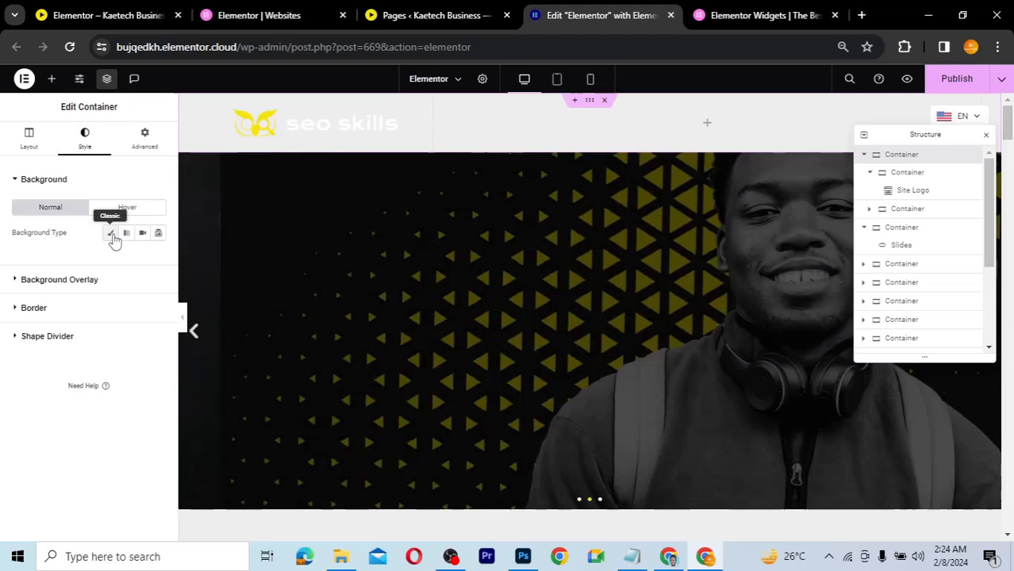
left_click(111, 234)
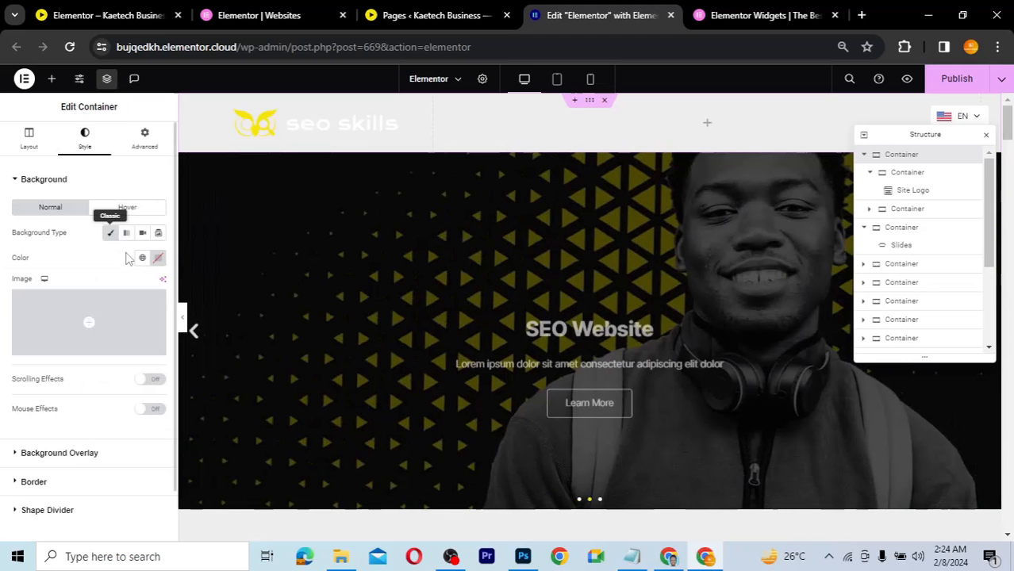
left_click(158, 259)
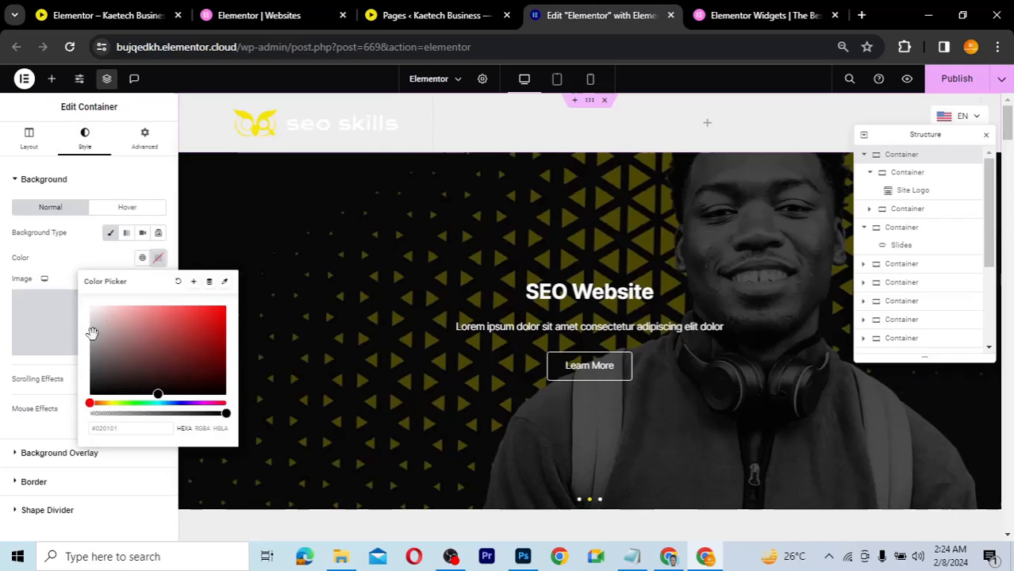
left_click_drag(99, 328, 79, 429)
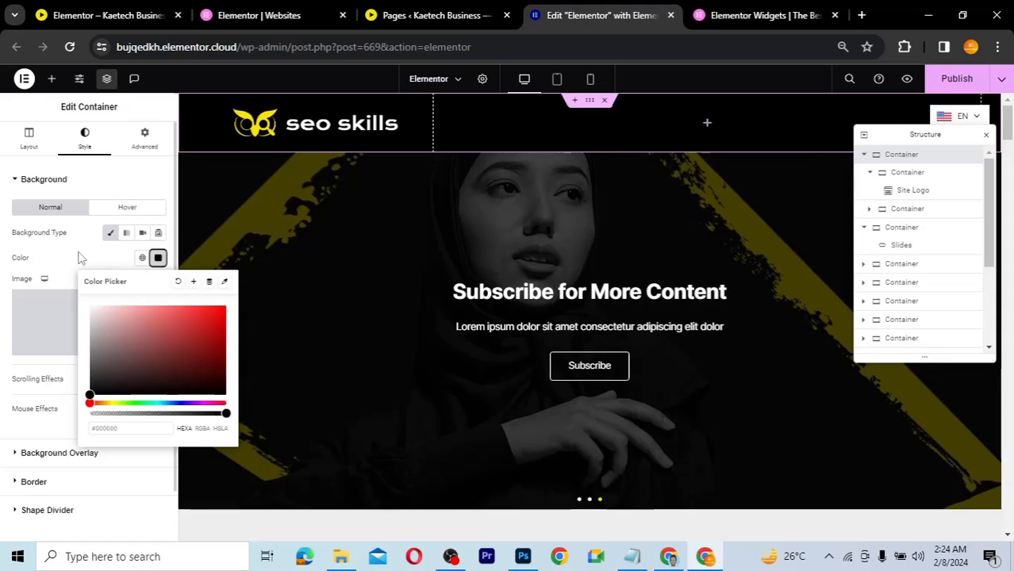
left_click(302, 141)
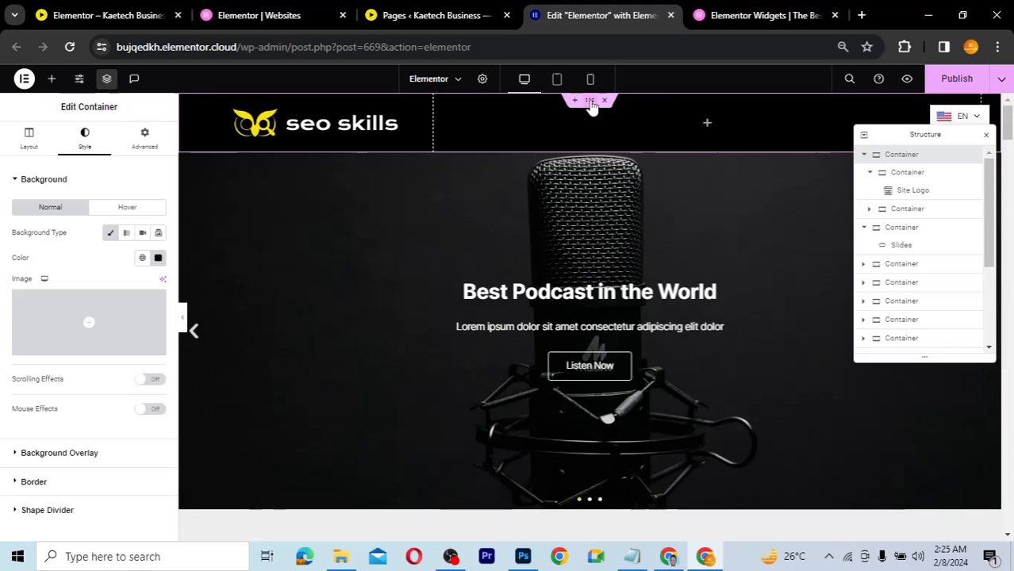
Set the outer header container's column and row gaps to 20 px.
left_click(28, 139)
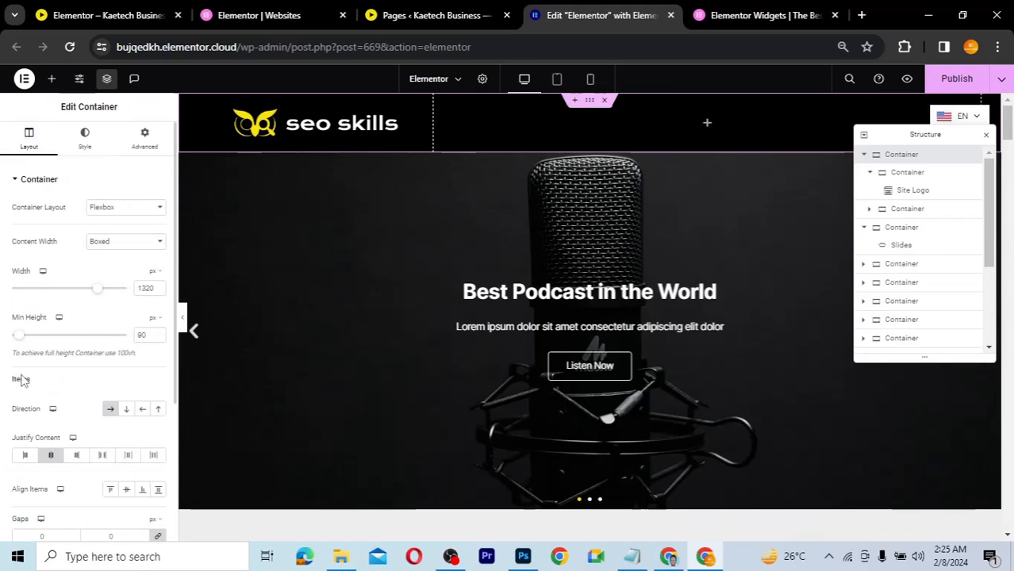
scroll(22, 381, "down", 3)
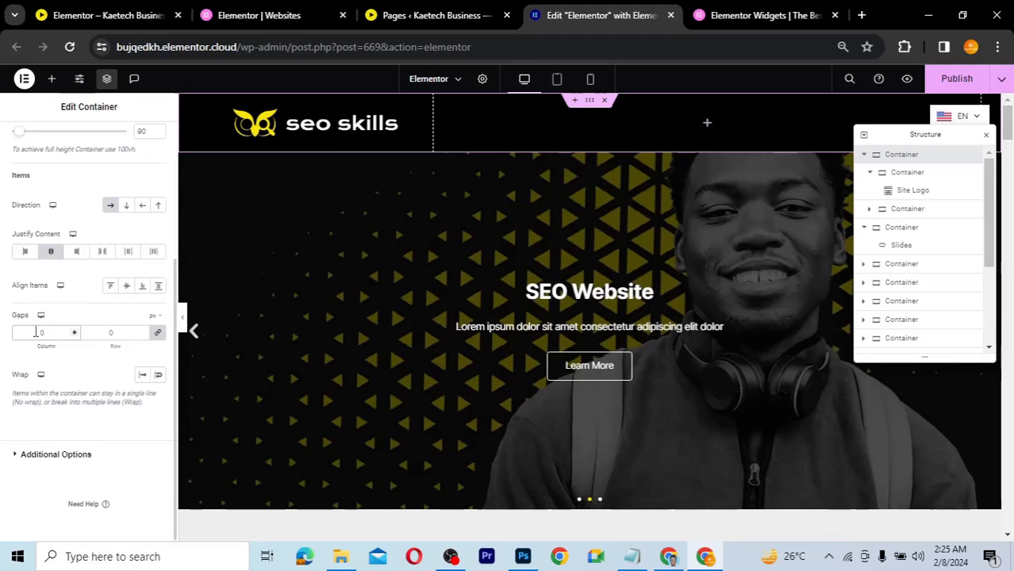
type("2")
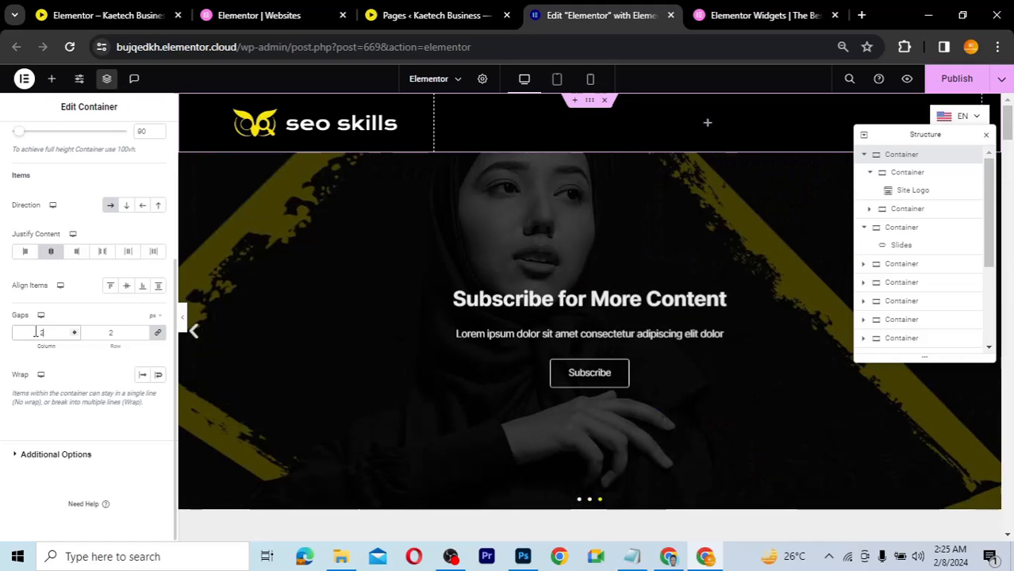
type("0")
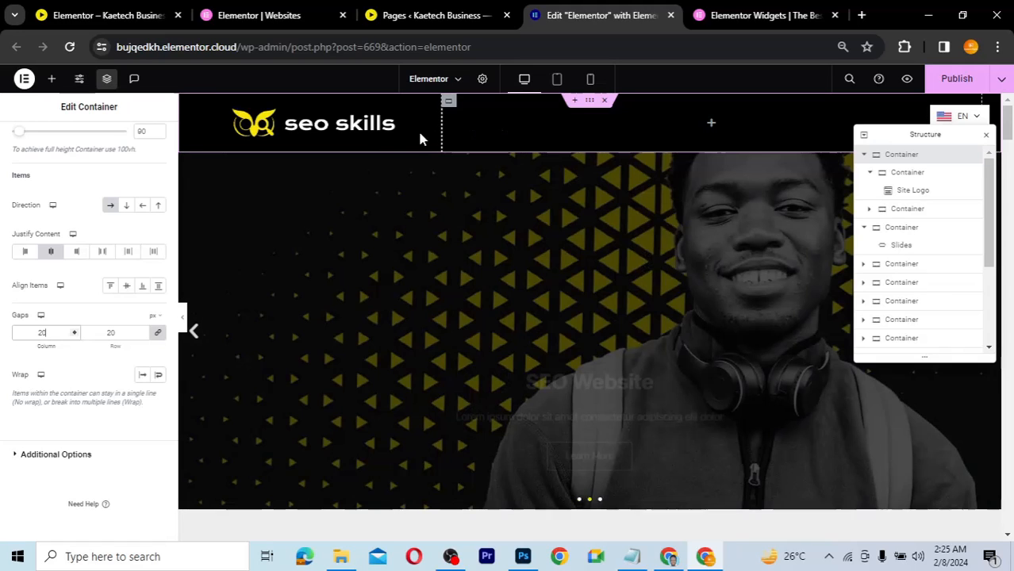
Place a WordPress Menu widget in the empty header container beside the logo.
left_click(711, 127)
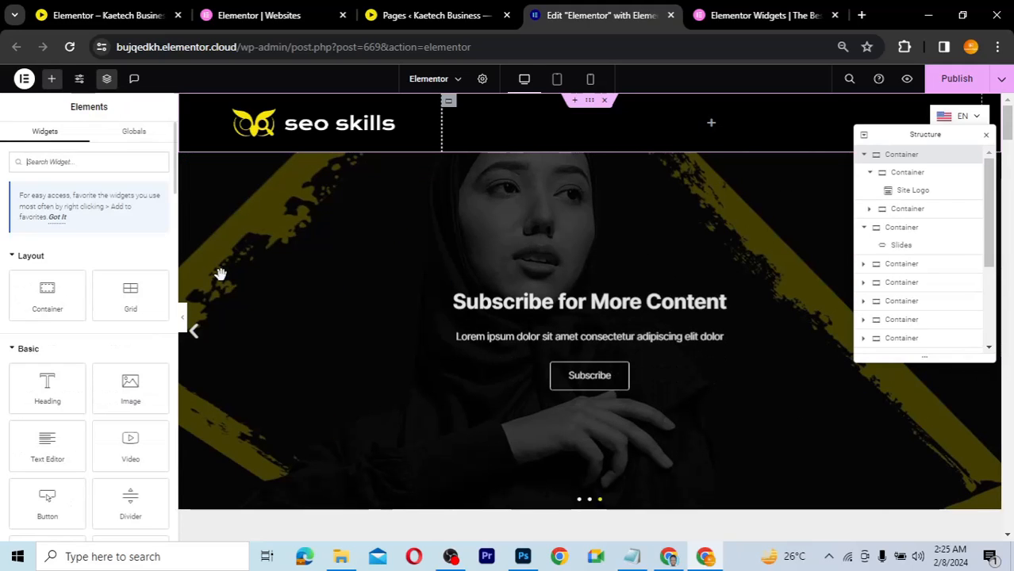
scroll(105, 211, "down", 10)
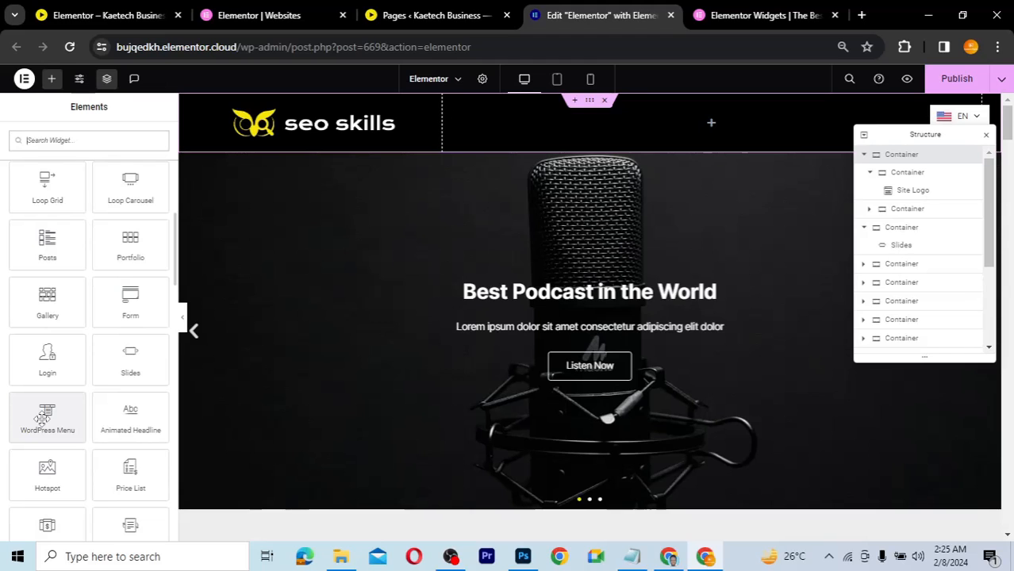
left_click_drag(43, 418, 676, 123)
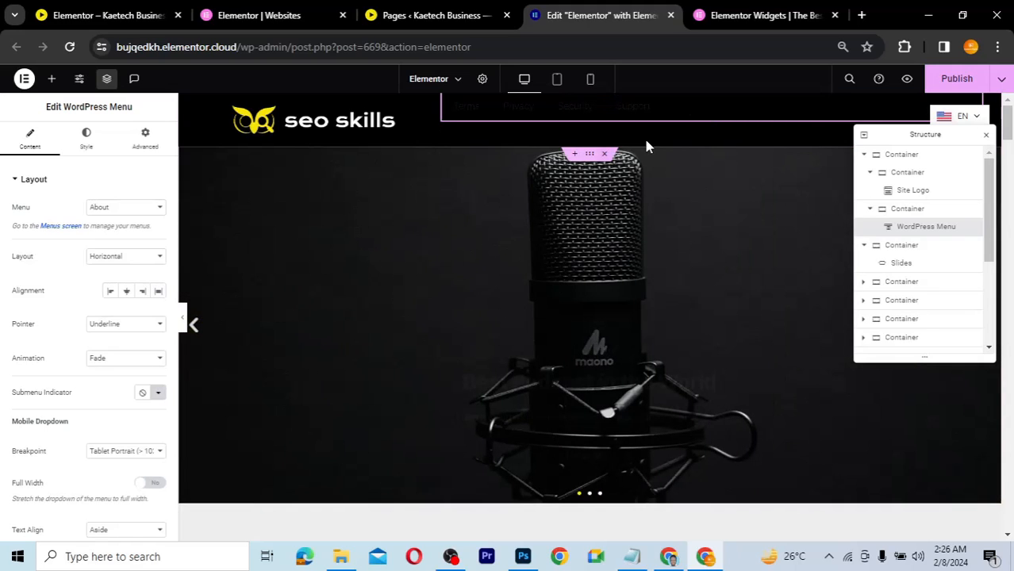
Set the header menu's normal text color to white (#FFFFFF).
left_click(87, 149)
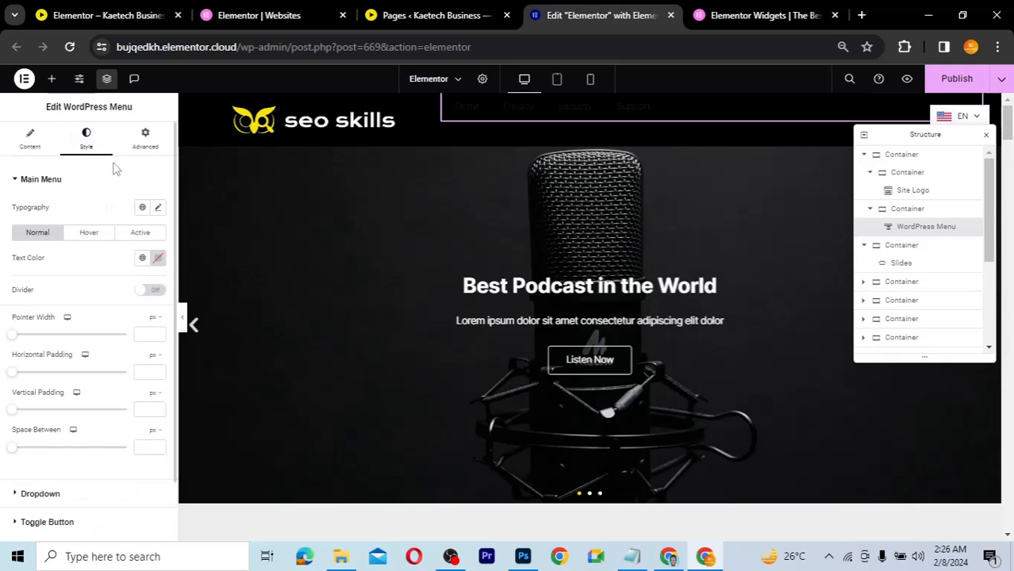
left_click(158, 258)
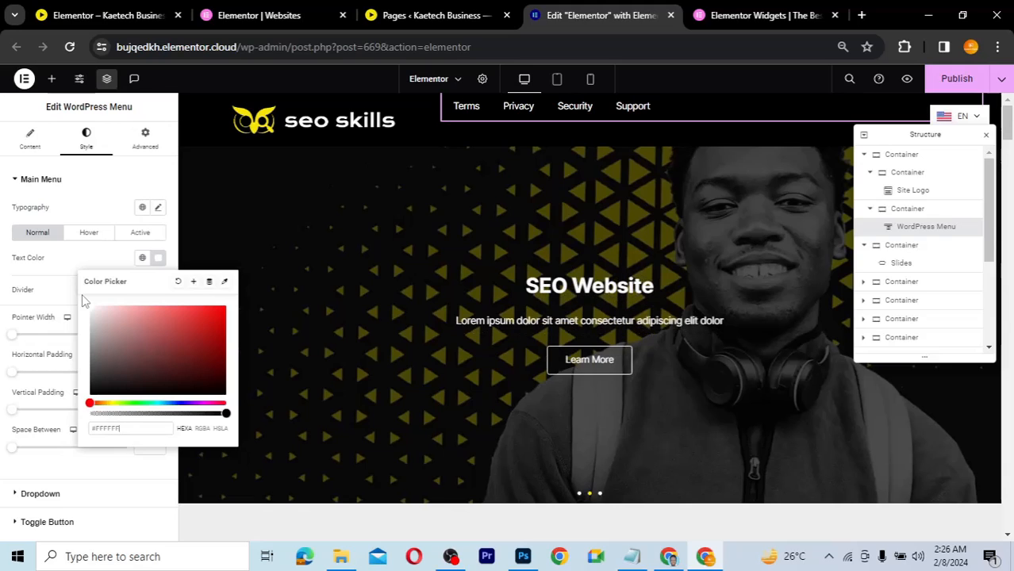
Set both Justify Content and Align Items to Center on the header container that holds the menu.
left_click(68, 260)
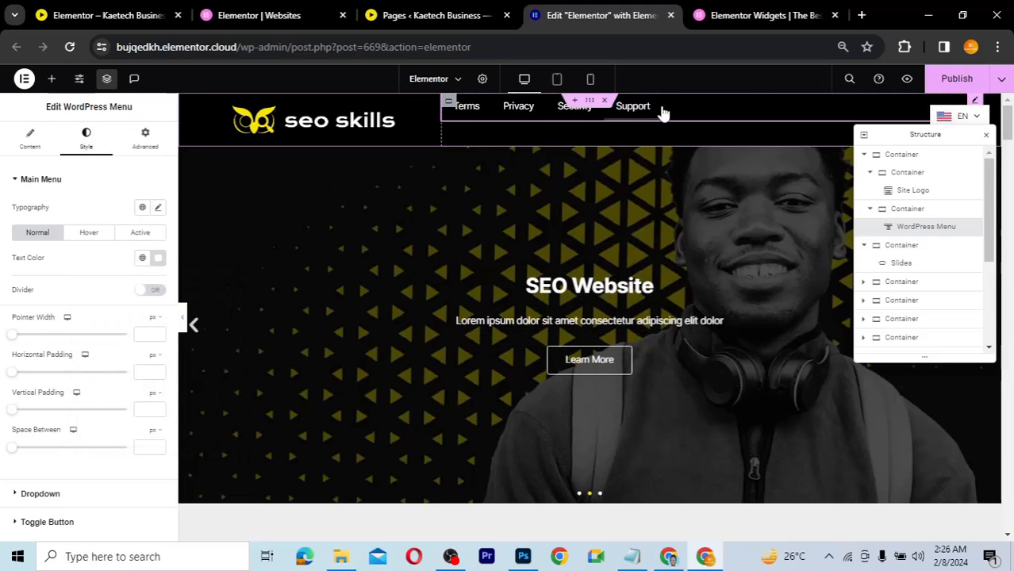
left_click(449, 104)
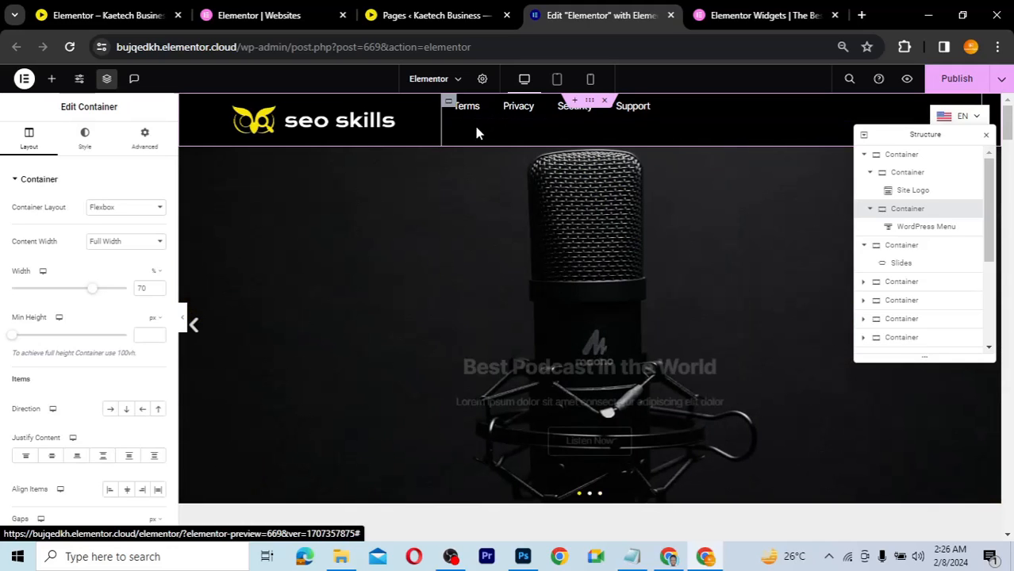
left_click(52, 457)
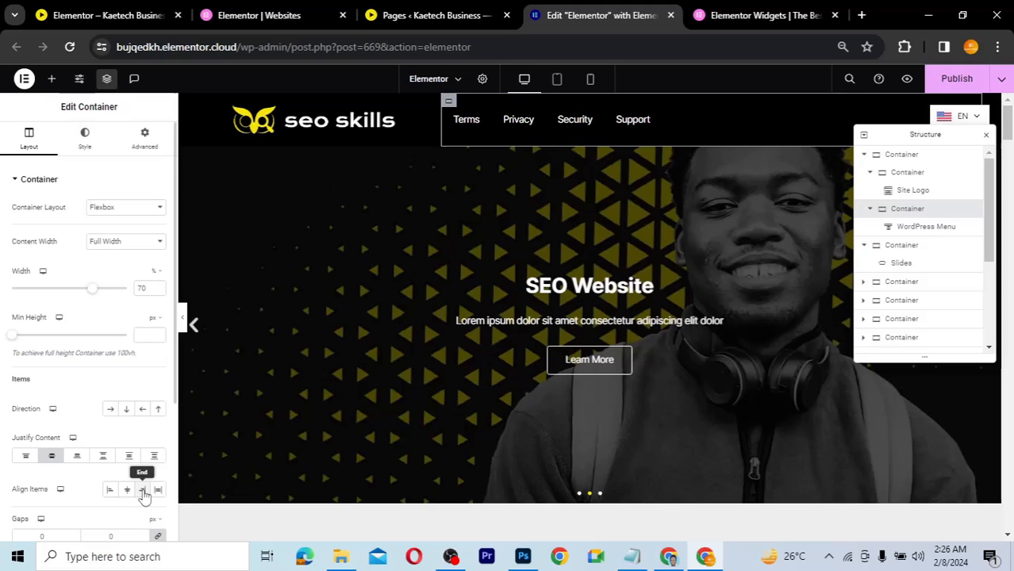
left_click(145, 491)
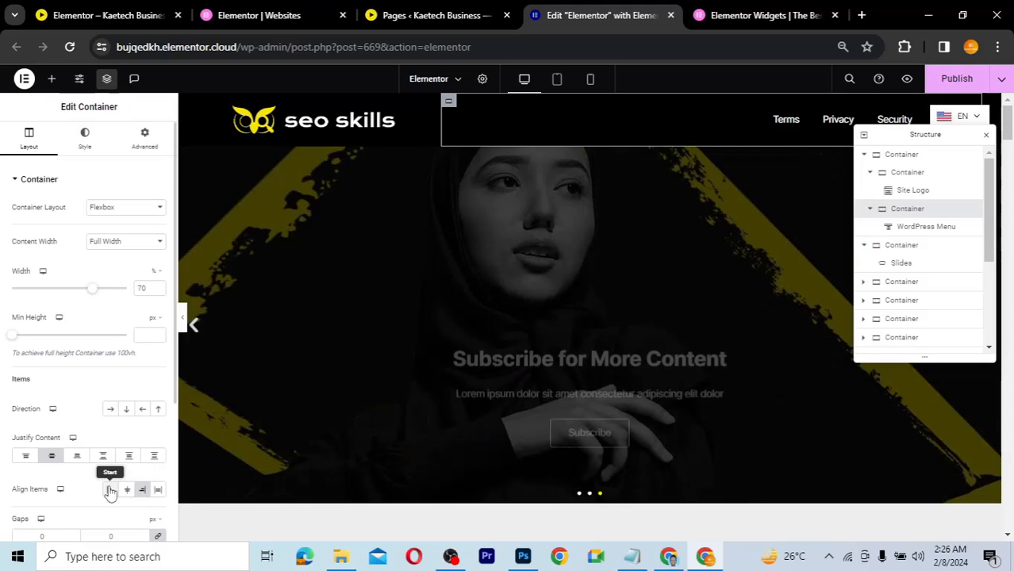
left_click(111, 491)
left_click(128, 491)
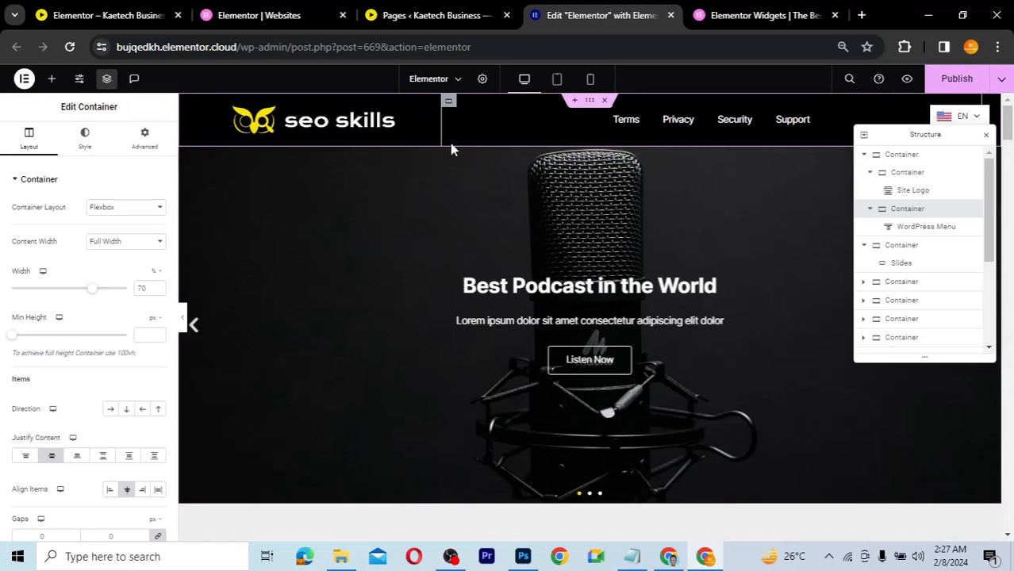
left_click(142, 490)
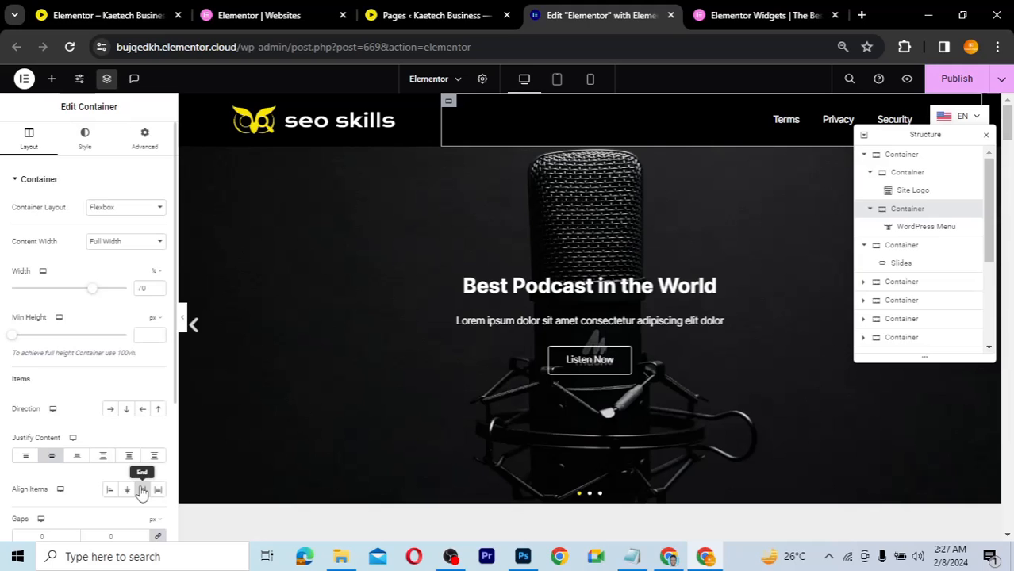
left_click(127, 490)
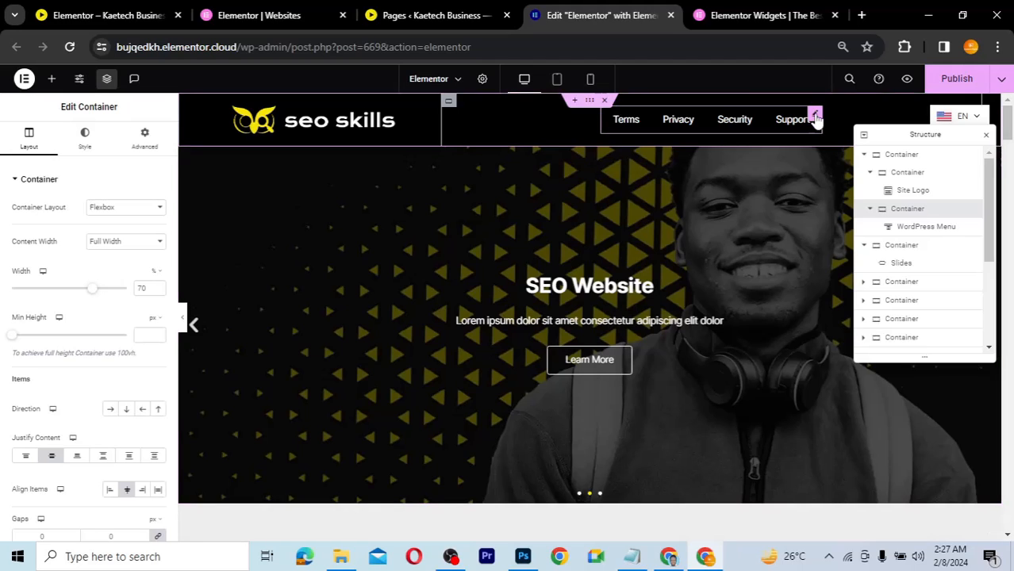
Open the header menu widget's content settings, then examine the primary menu's structure on the Menus page of the WordPress dashboard.
left_click(815, 116)
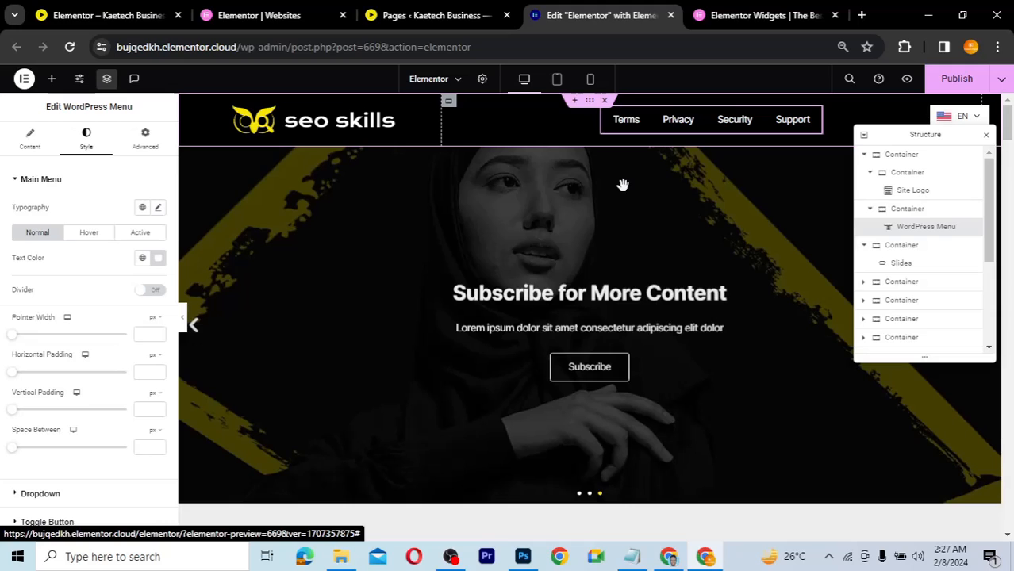
left_click(23, 138)
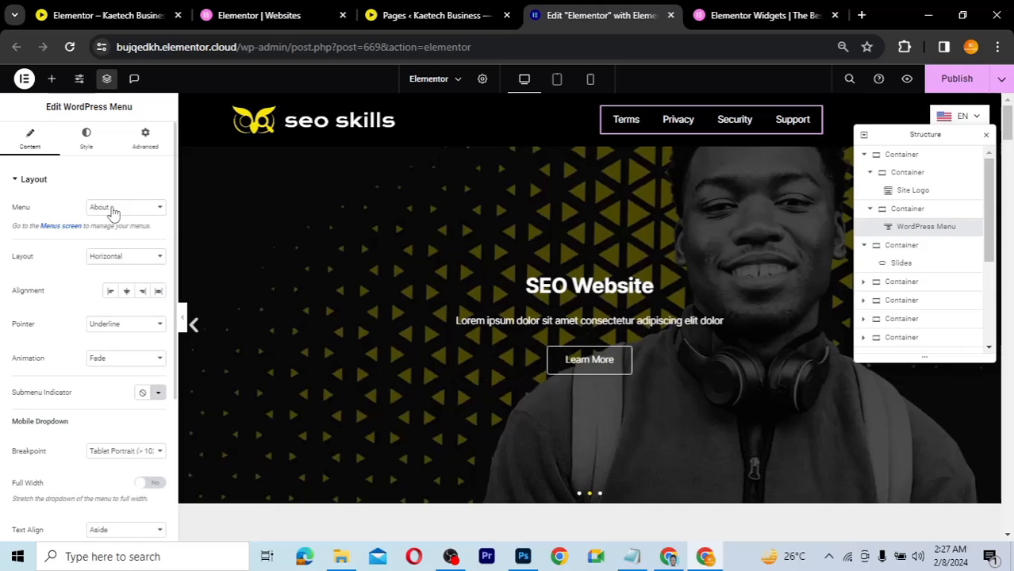
left_click(444, 21)
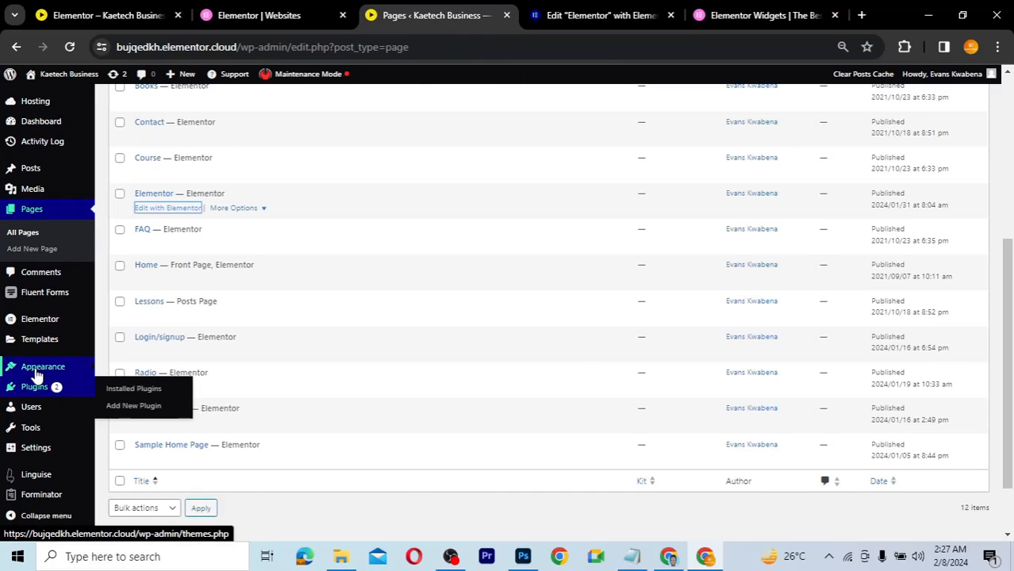
mouse_move(30, 370)
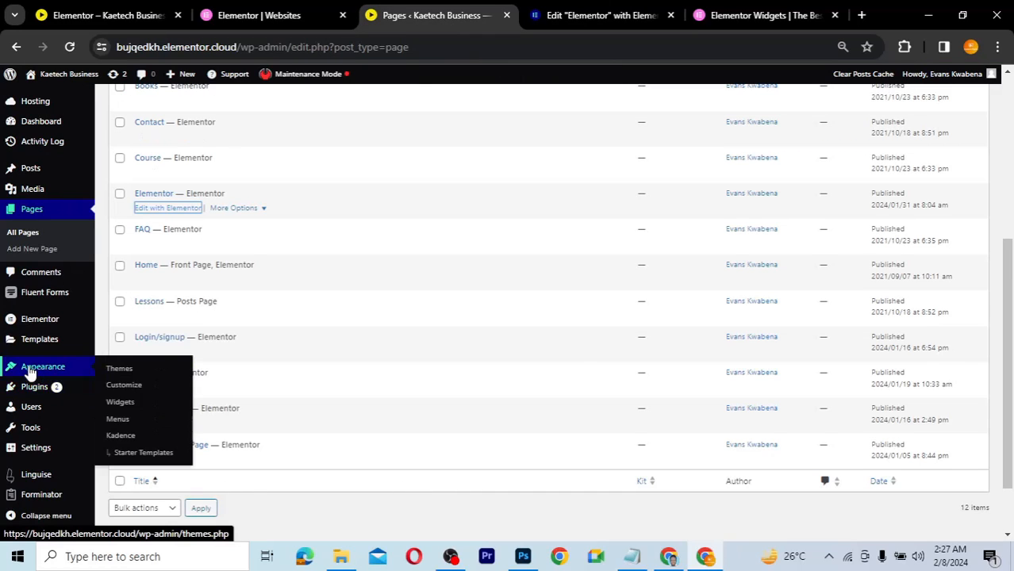
left_click(115, 422)
left_click(115, 422)
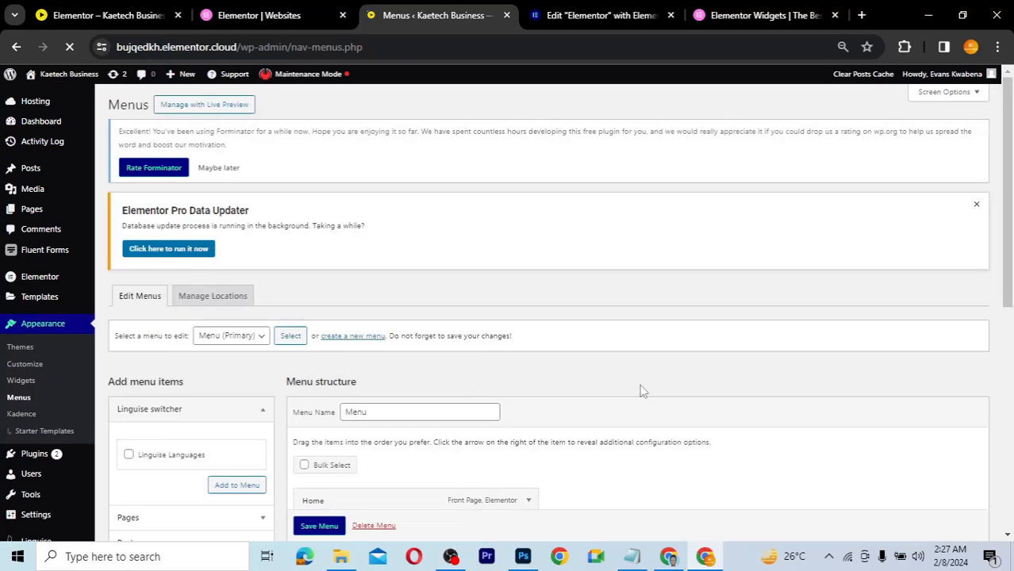
scroll(642, 390, "down", 5)
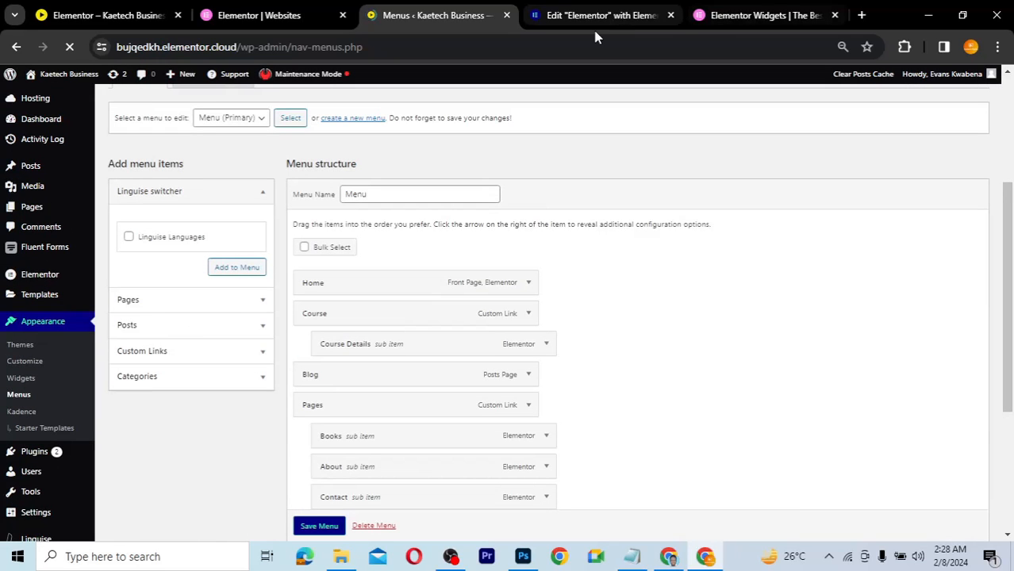
Compare the menus offered by the header menu widget with the menu list and item structure on the WordPress Menus page.
key("ctrl+Tab")
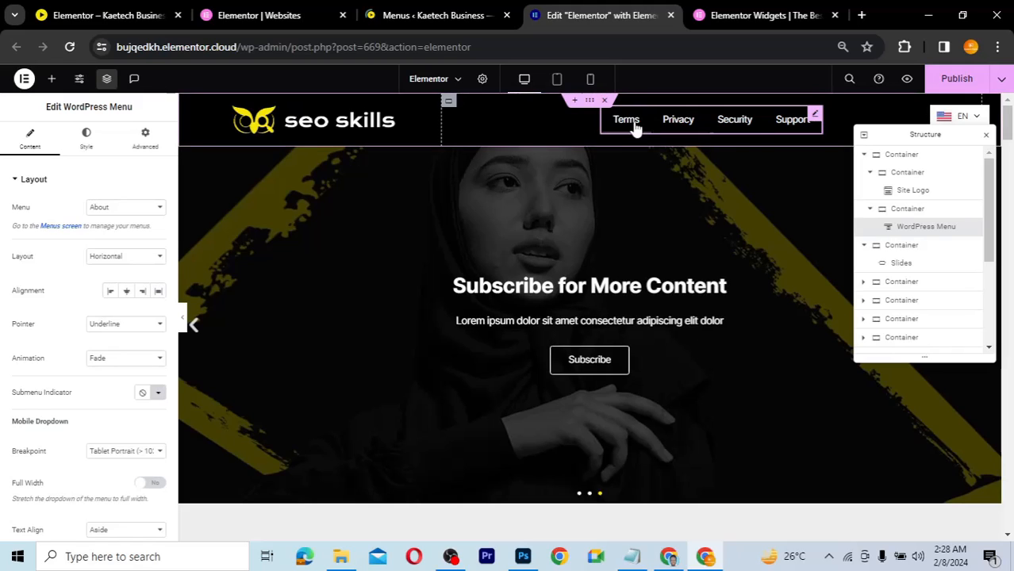
left_click(127, 208)
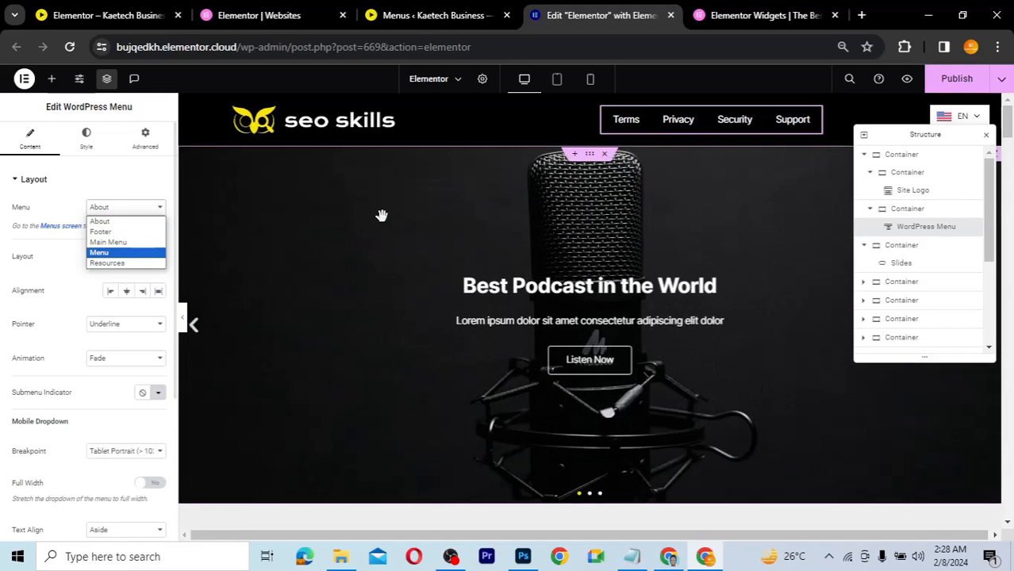
left_click(419, 17)
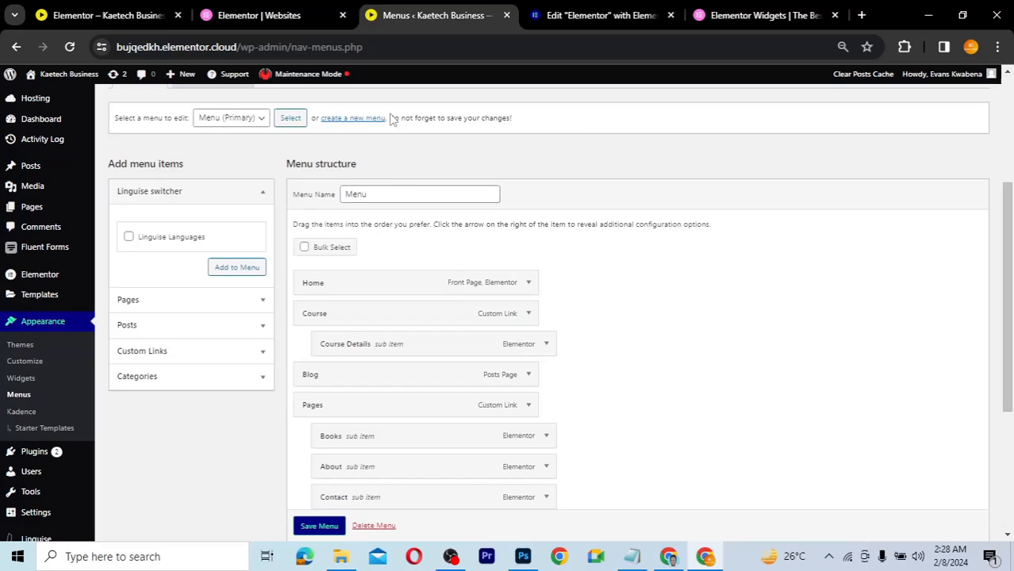
left_click(260, 121)
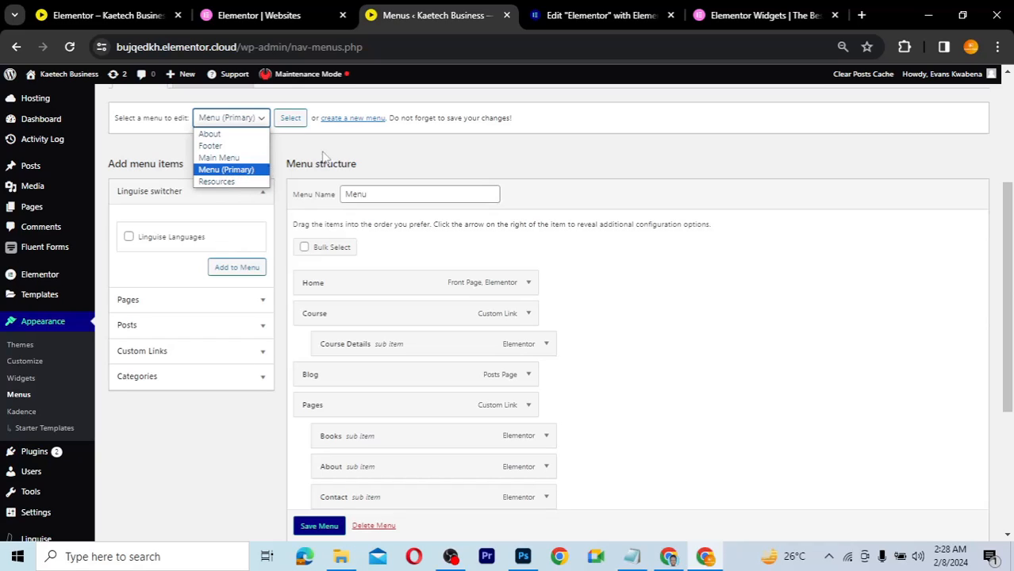
left_click(559, 184)
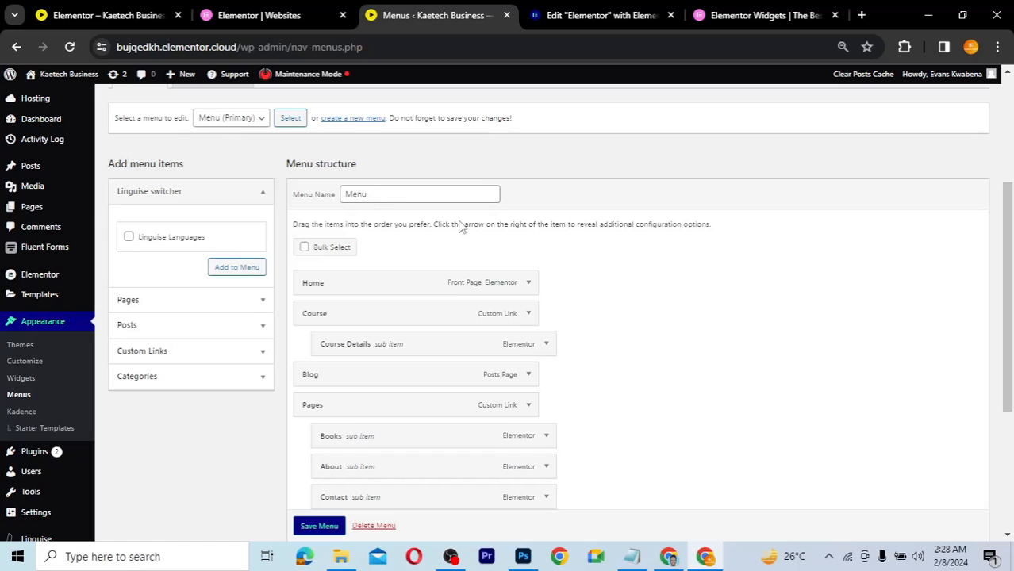
scroll(599, 324, "down", 3)
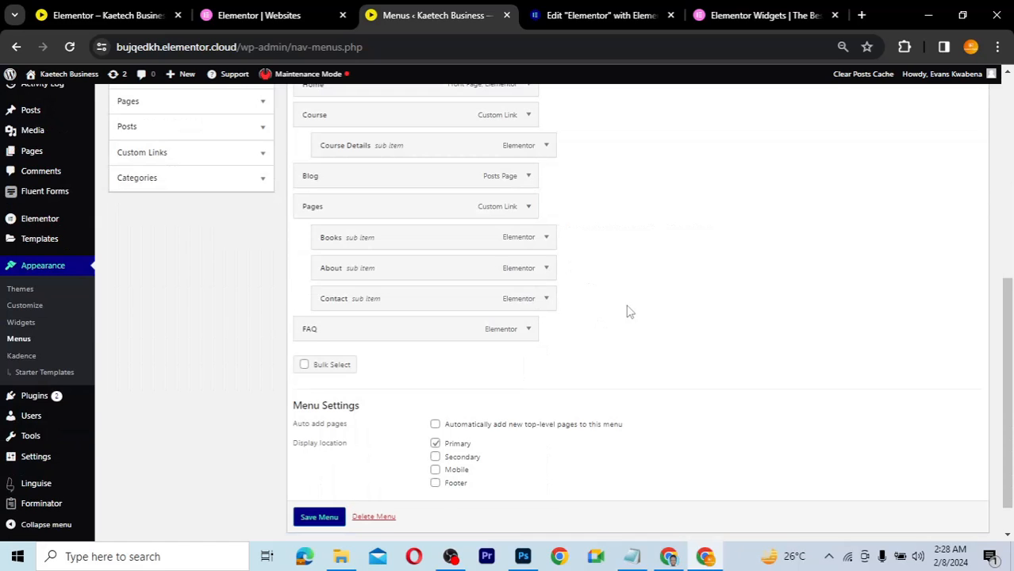
scroll(646, 277, "up", 2)
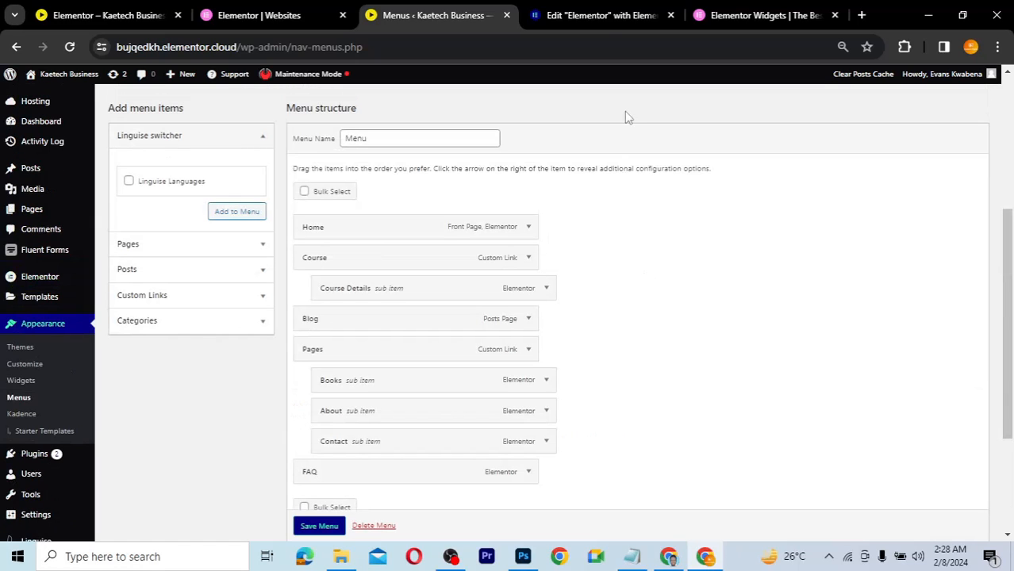
Assign the menu named Menu to the header's WordPress Menu widget and check its items against the Menus page.
left_click(600, 19)
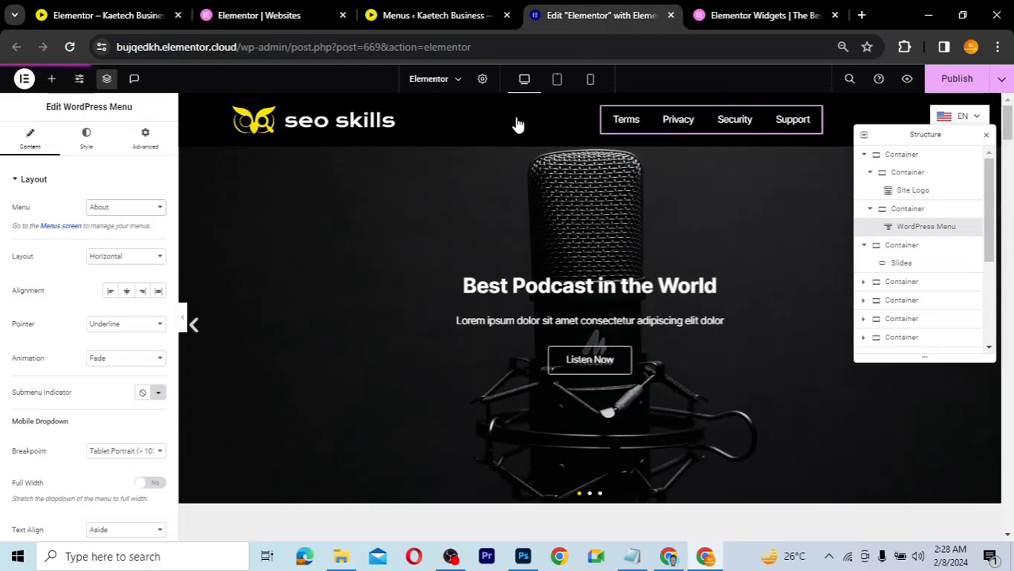
left_click(143, 215)
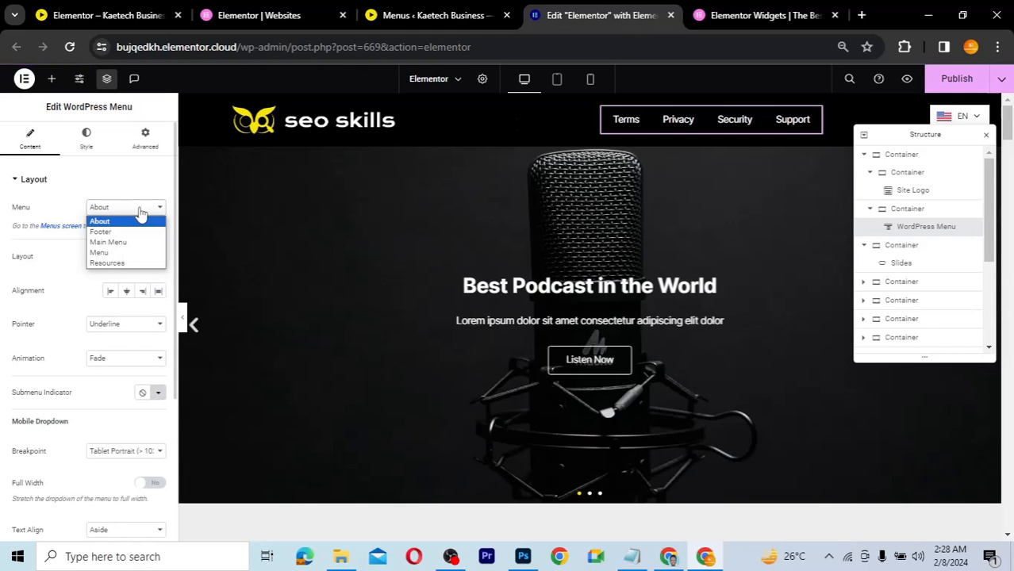
left_click(119, 252)
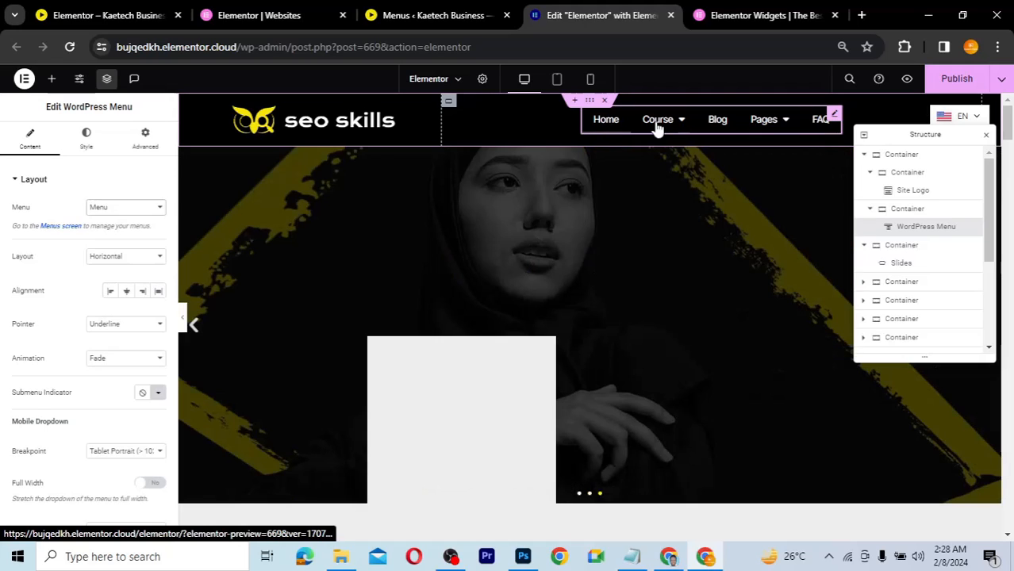
mouse_move(679, 125)
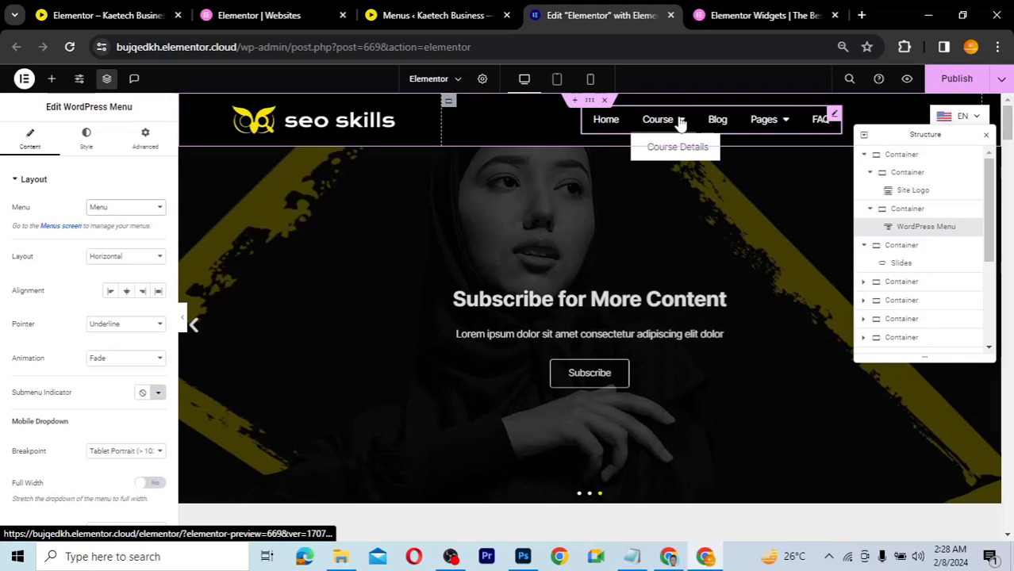
mouse_move(773, 124)
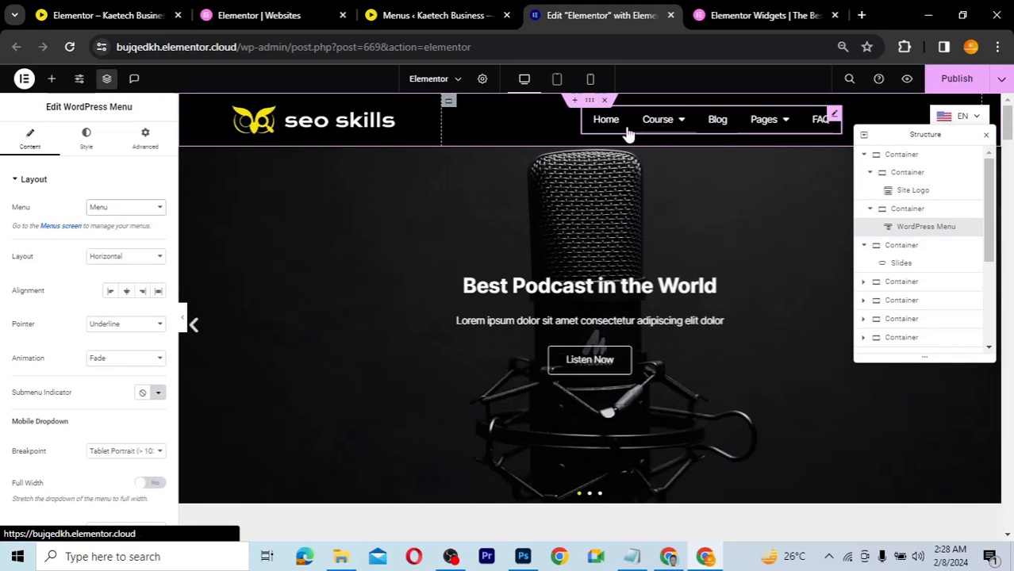
left_click(413, 15)
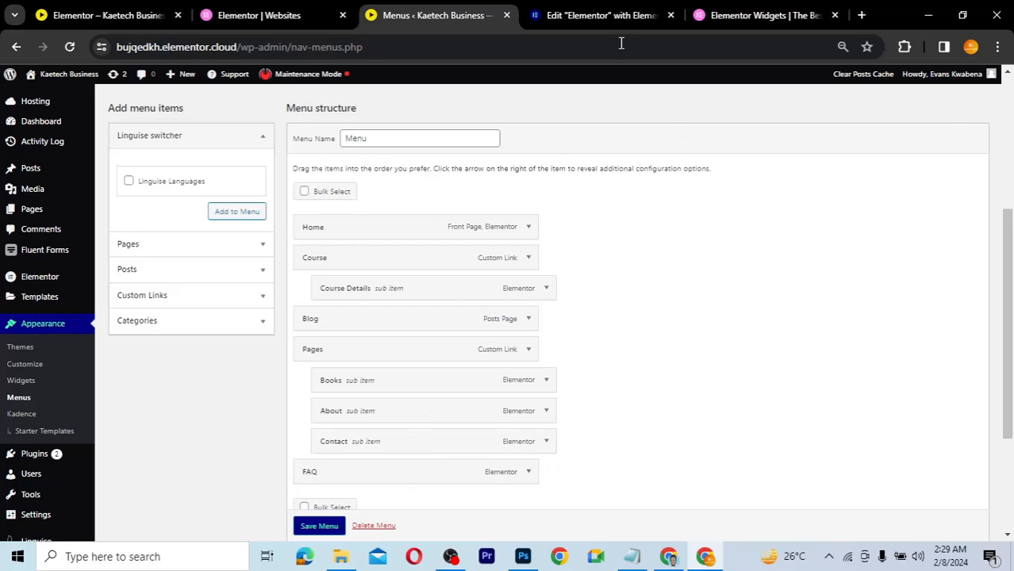
left_click(623, 18)
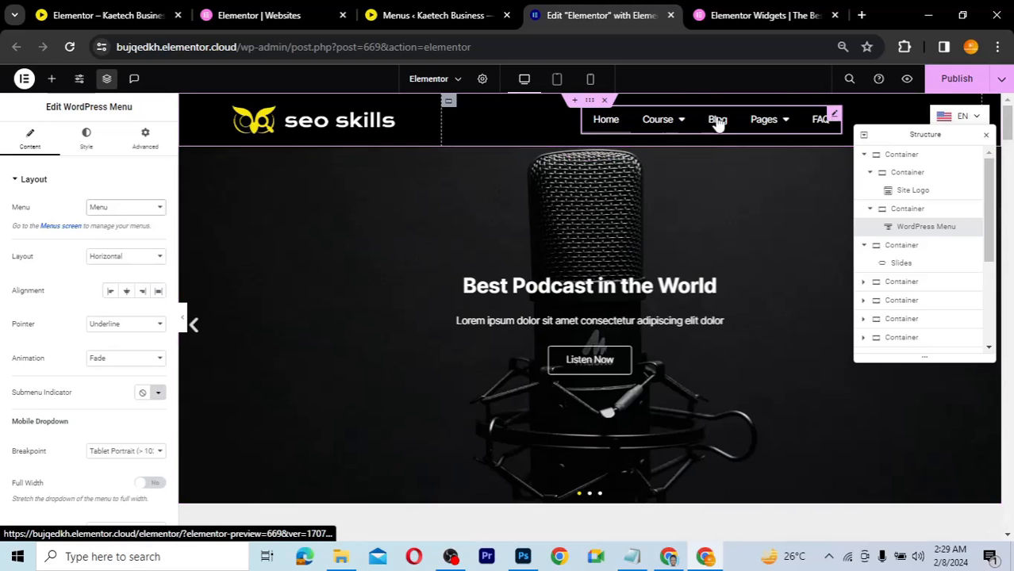
mouse_move(796, 121)
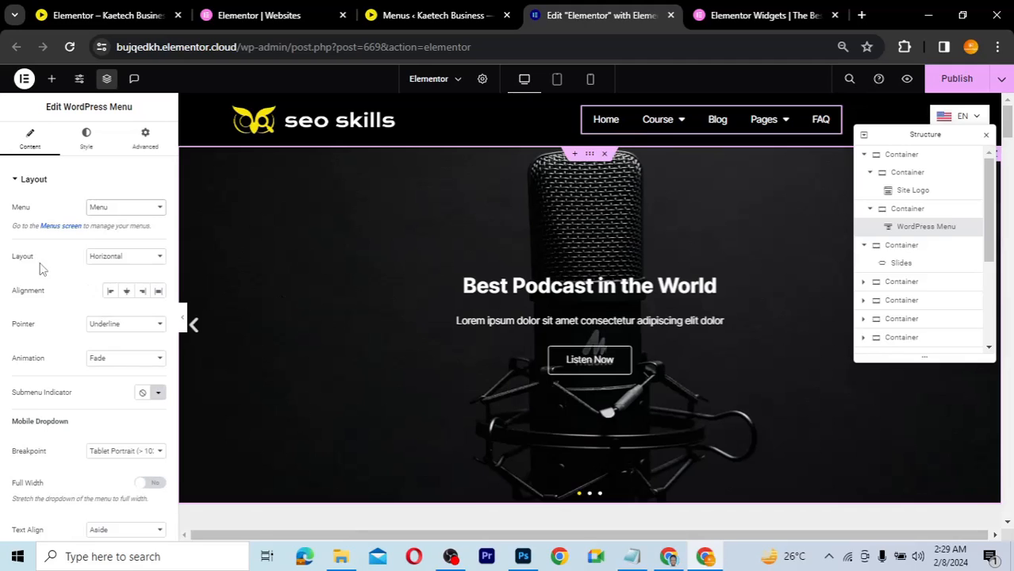
Try the Vertical and Dropdown layouts on the header's WordPress Menu widget.
left_click(153, 263)
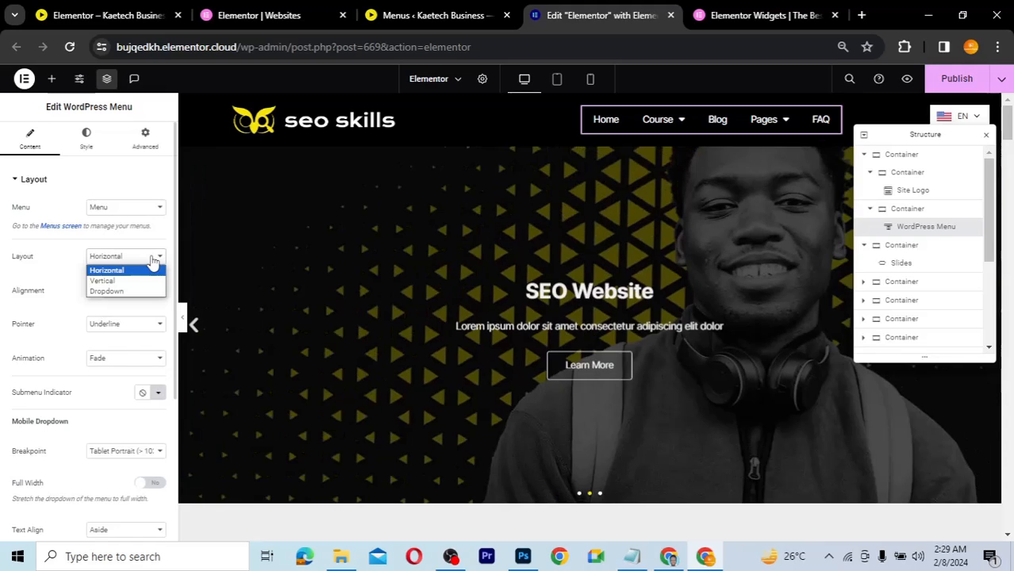
left_click(119, 282)
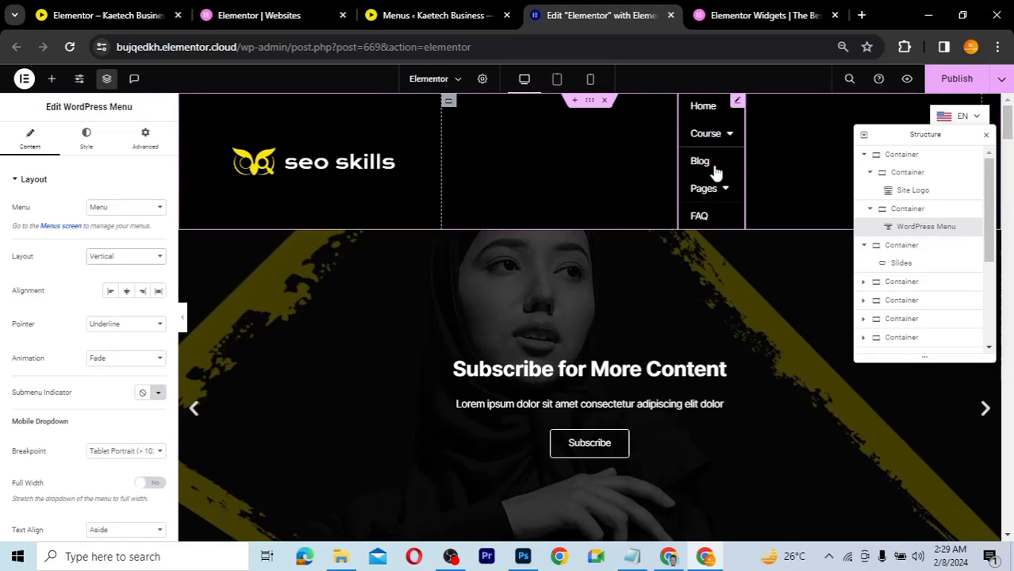
left_click(127, 261)
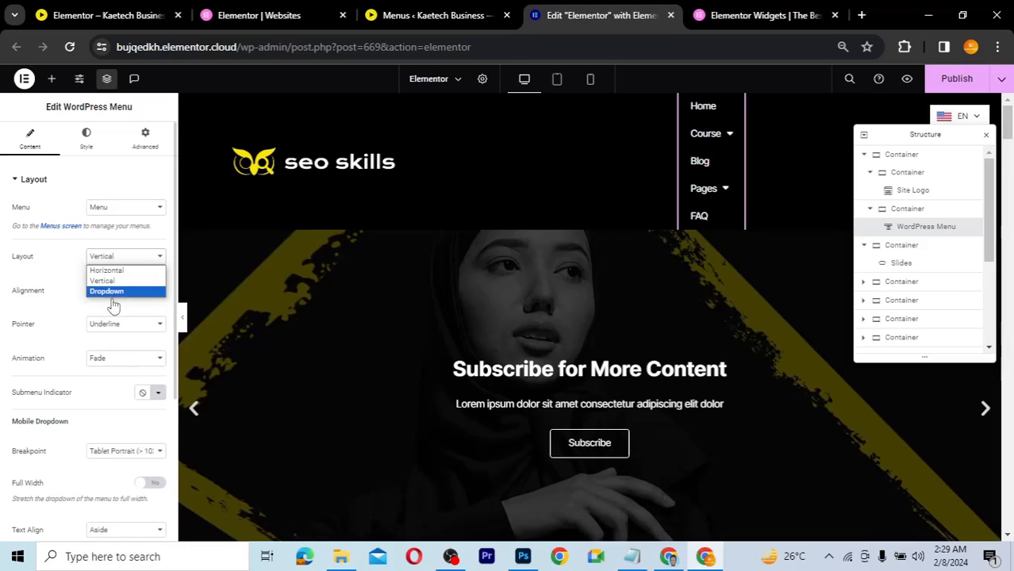
left_click(116, 293)
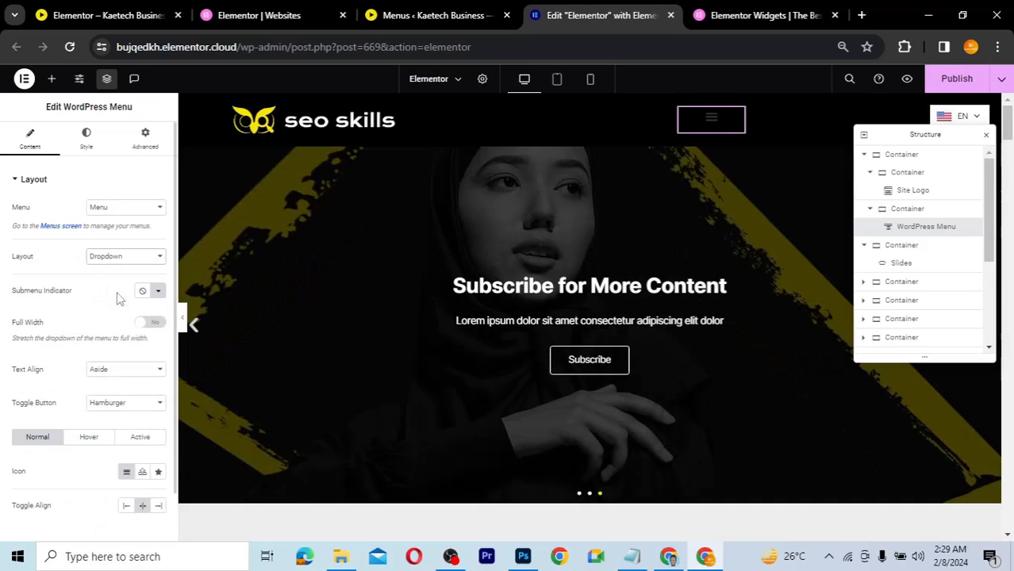
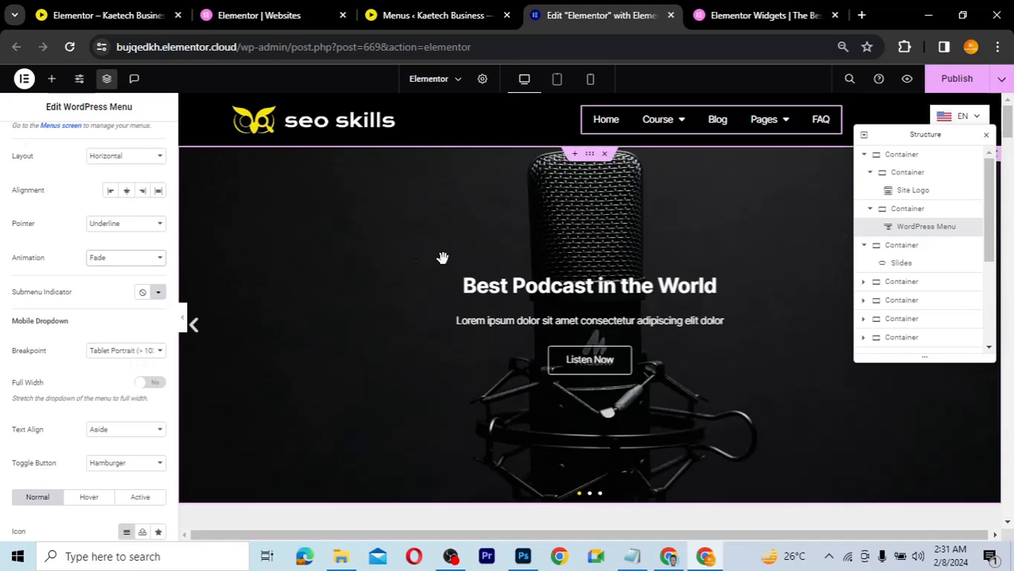
Review the breakpoint options for the header menu's mobile dropdown.
left_click(137, 353)
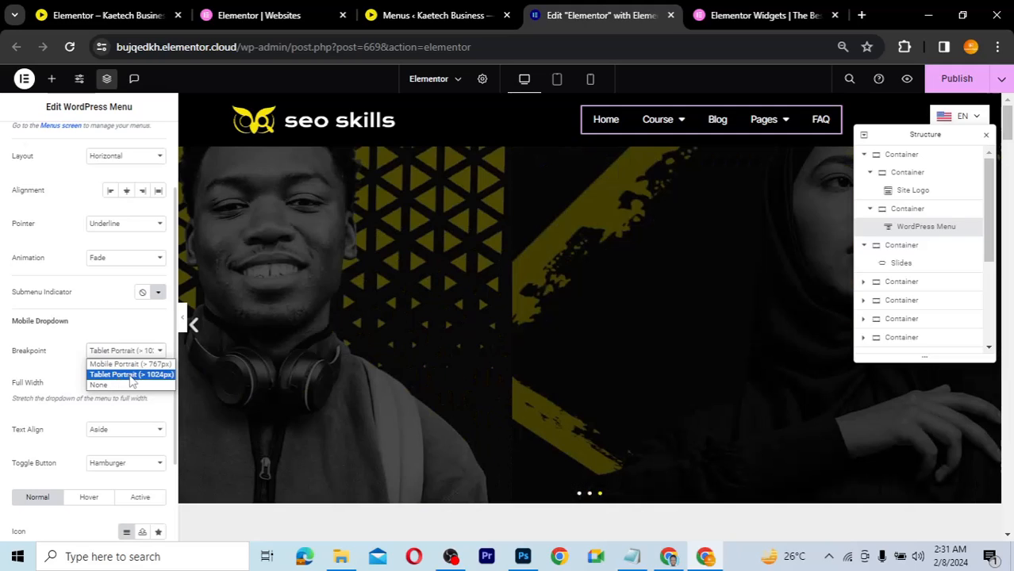
left_click(68, 370)
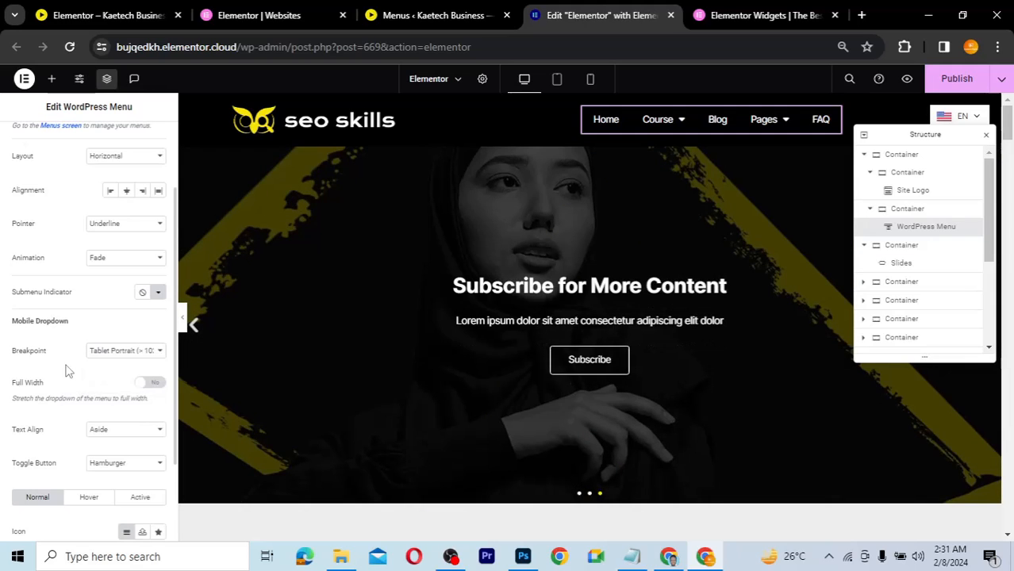
Review the text alignment and toggle button options for the header menu's mobile dropdown.
scroll(68, 370, "down", 1)
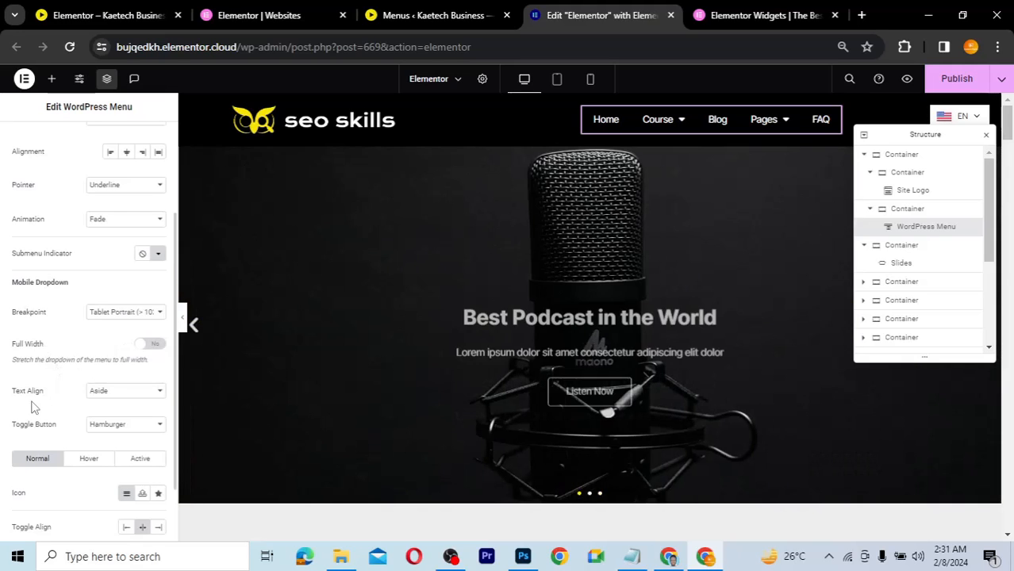
left_click(127, 392)
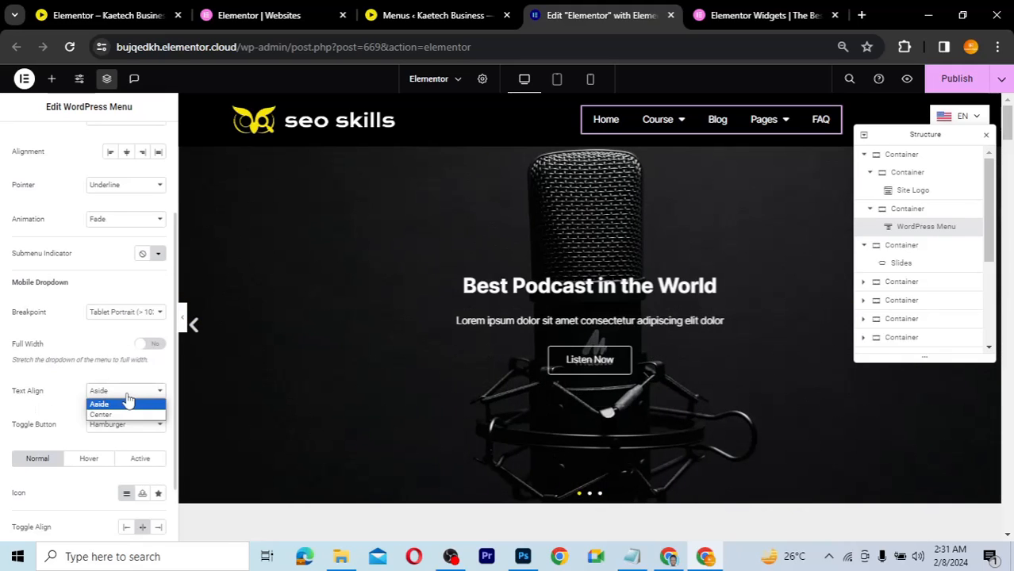
left_click(126, 396)
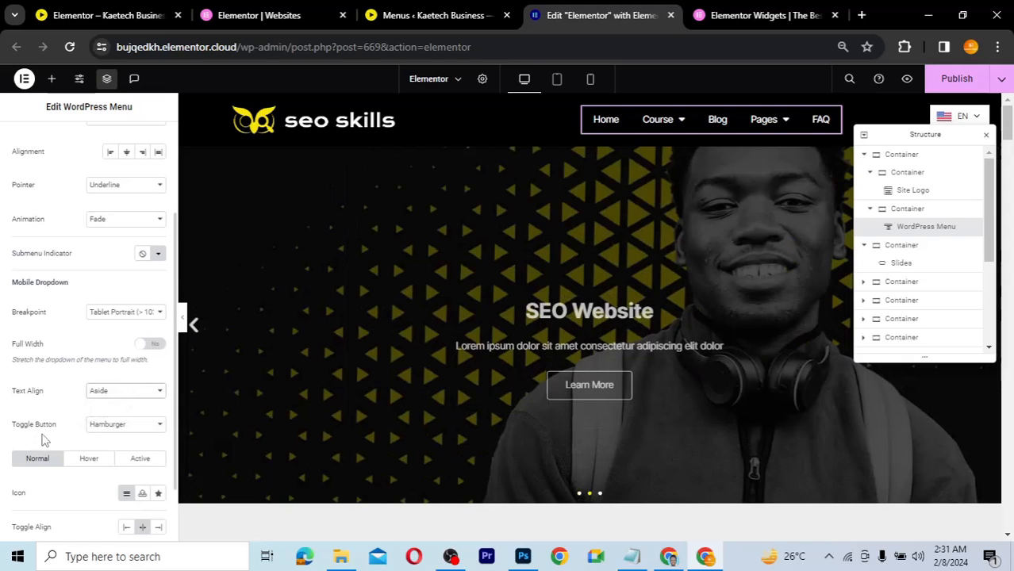
scroll(74, 438, "down", 2)
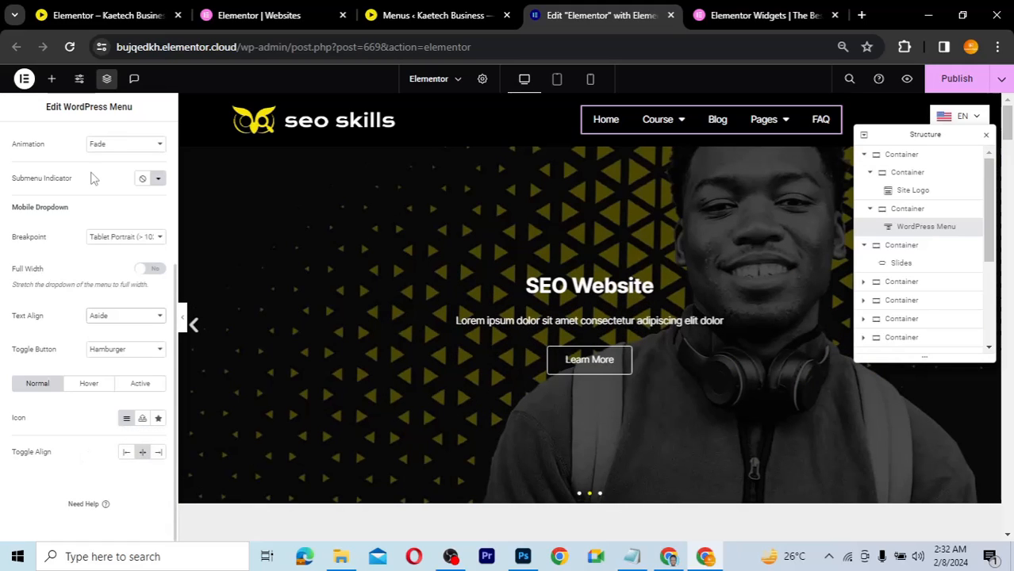
scroll(92, 178, "up", 5)
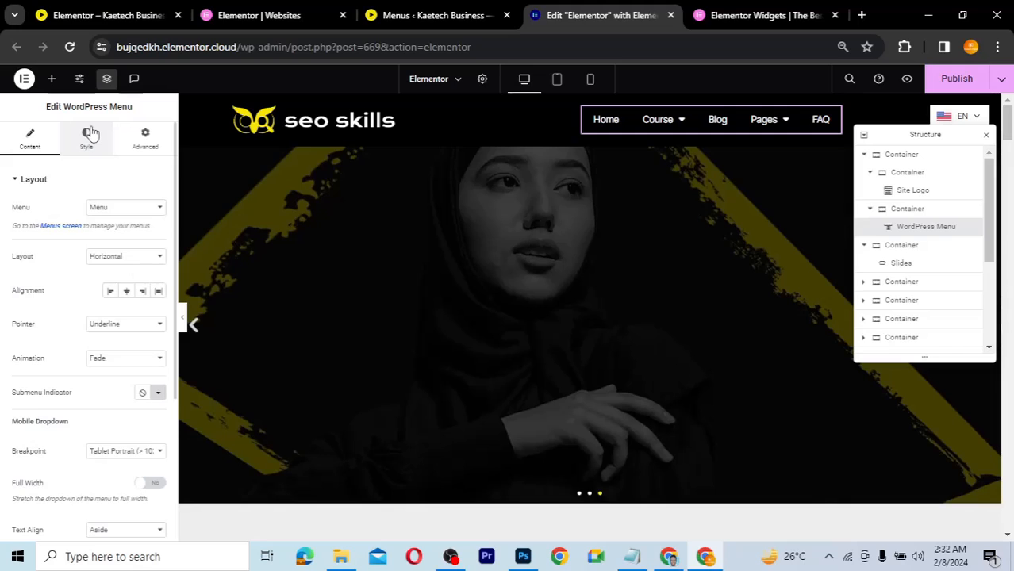
Set the font family of the header's main menu typography to Tahoma.
left_click(89, 134)
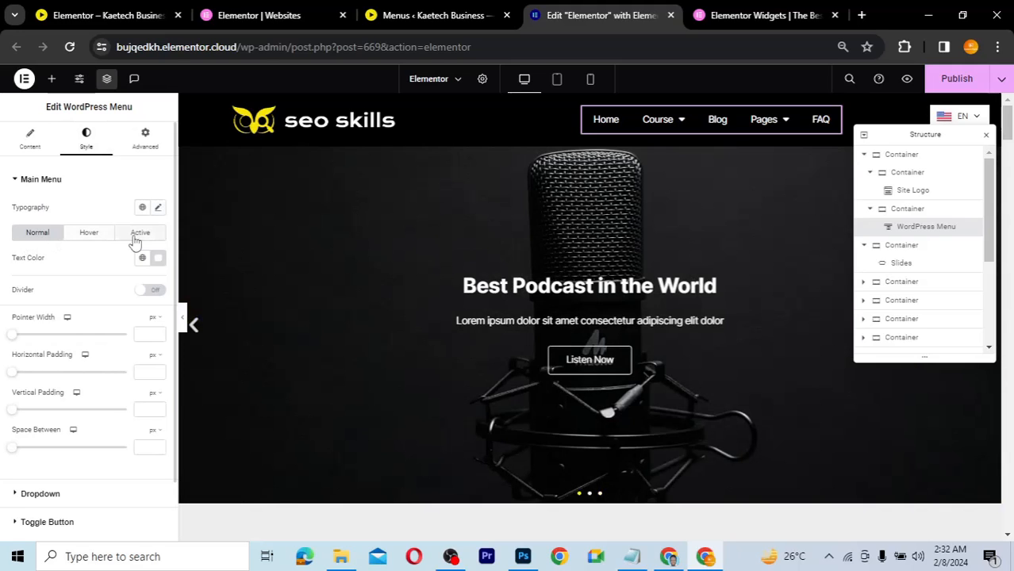
left_click(158, 209)
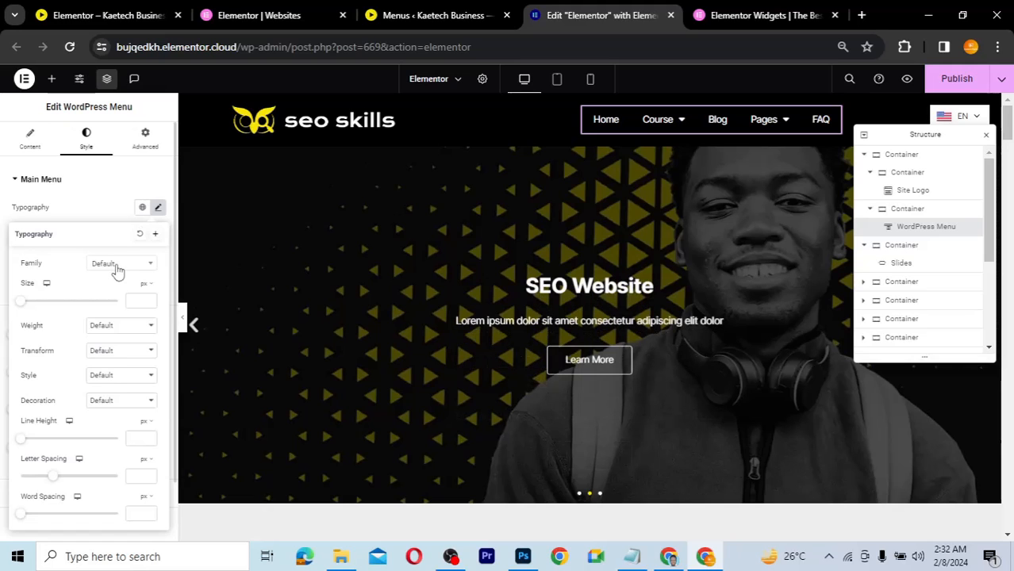
left_click(117, 265)
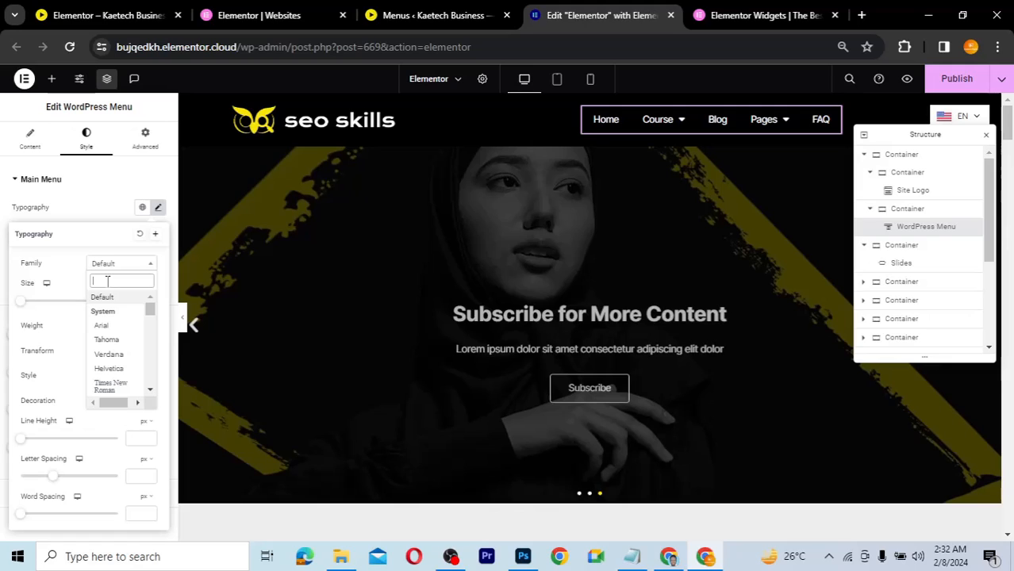
left_click(108, 340)
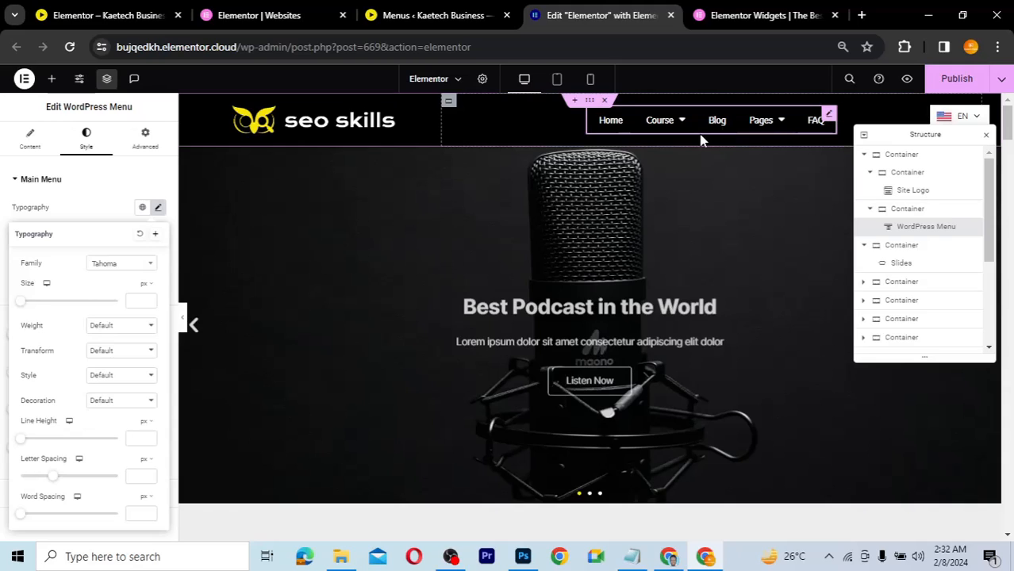
Try main menu font sizes of 18 and 22 px and settle on 20 px.
left_click(137, 301)
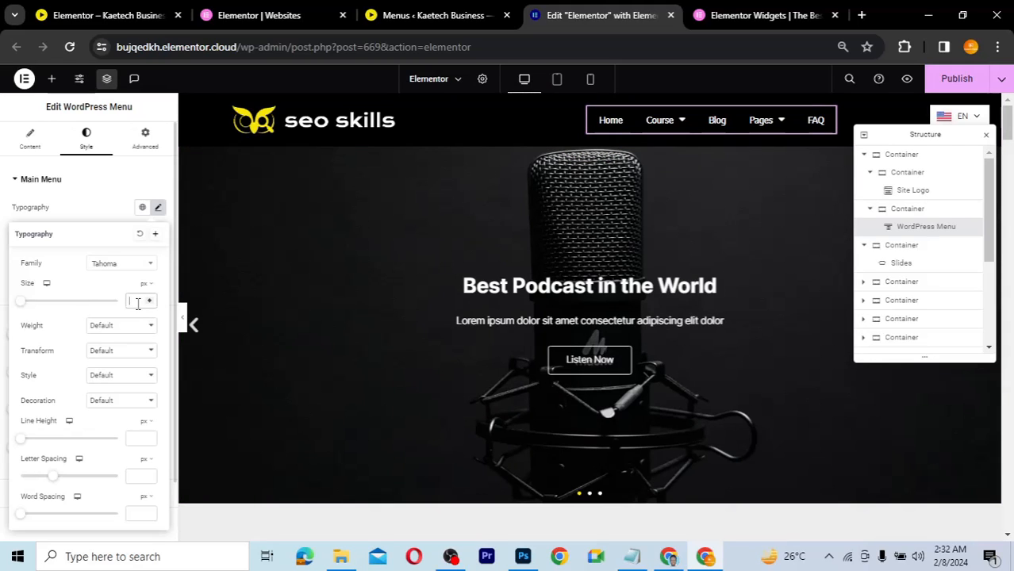
type("18")
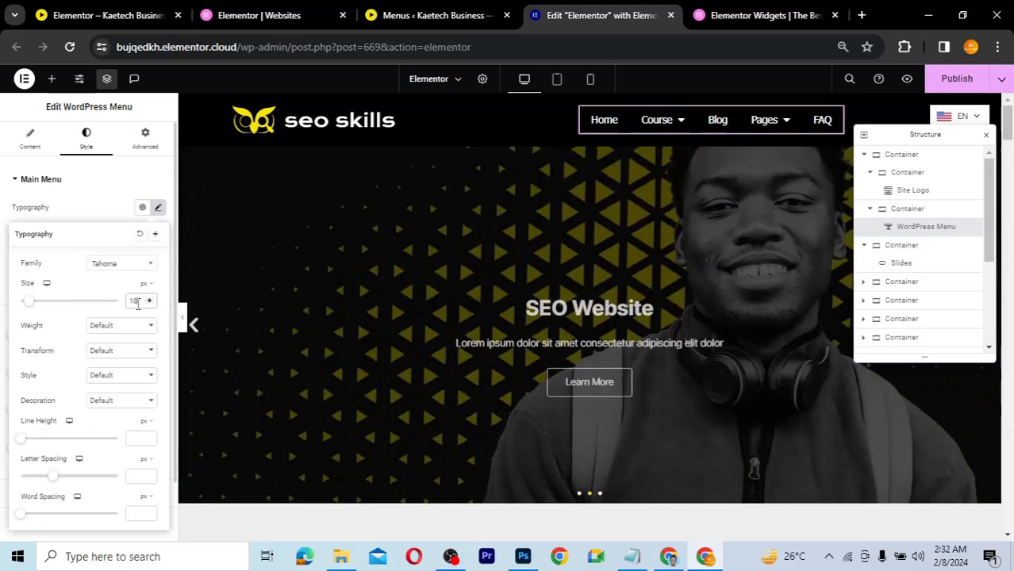
left_click_drag(137, 302, 116, 302)
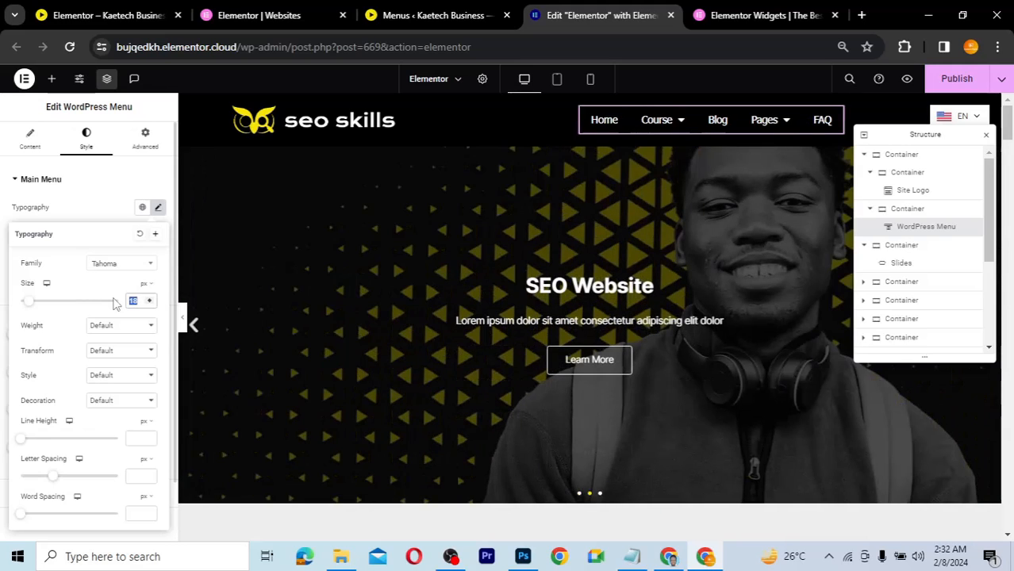
type("22")
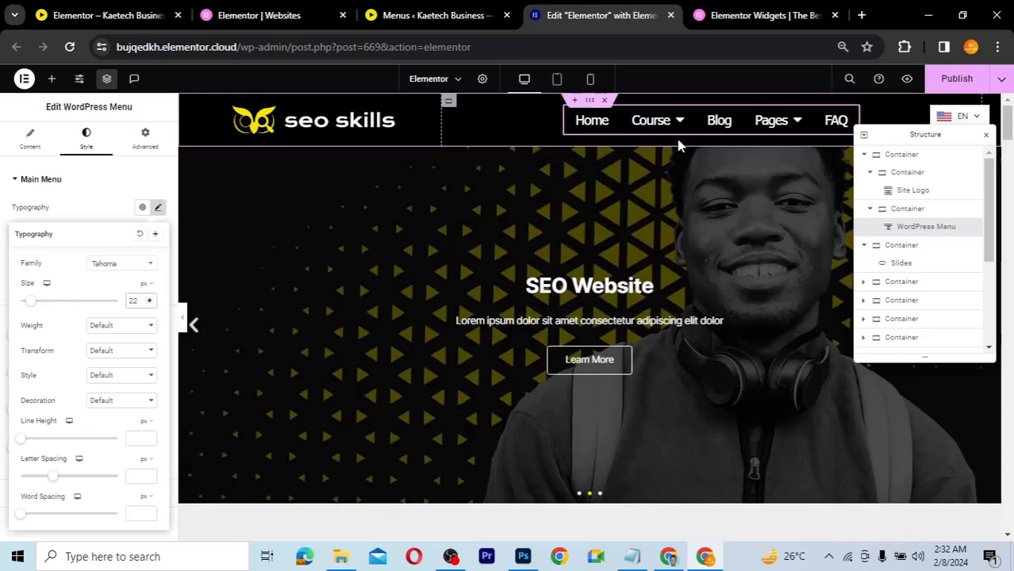
left_click_drag(140, 302, 117, 301)
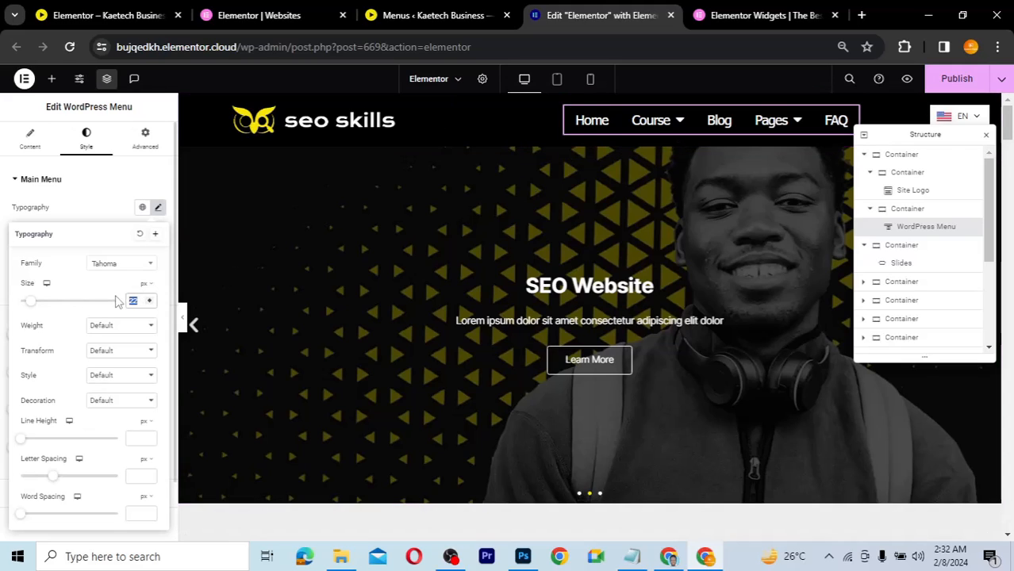
type("20")
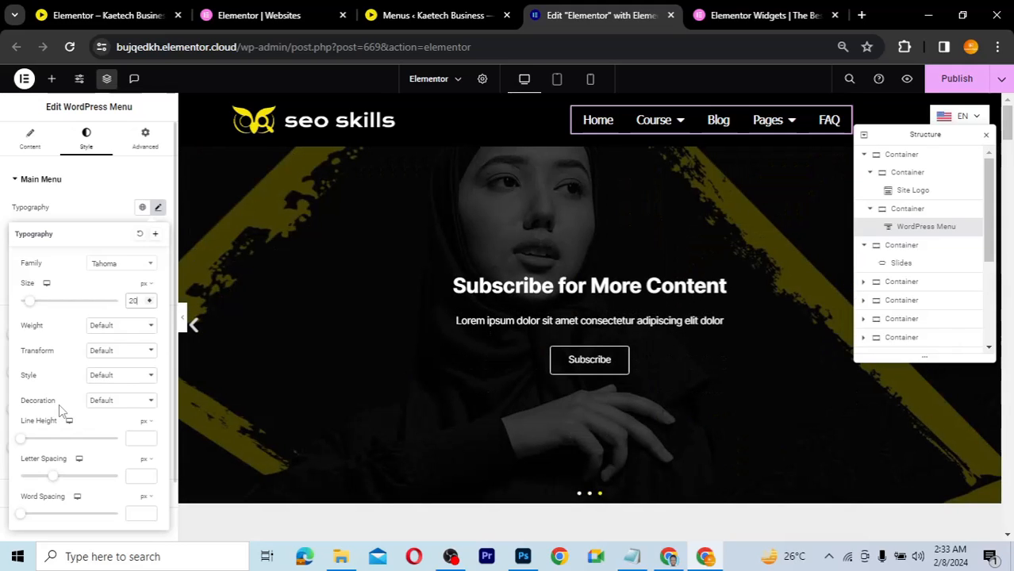
left_click(96, 186)
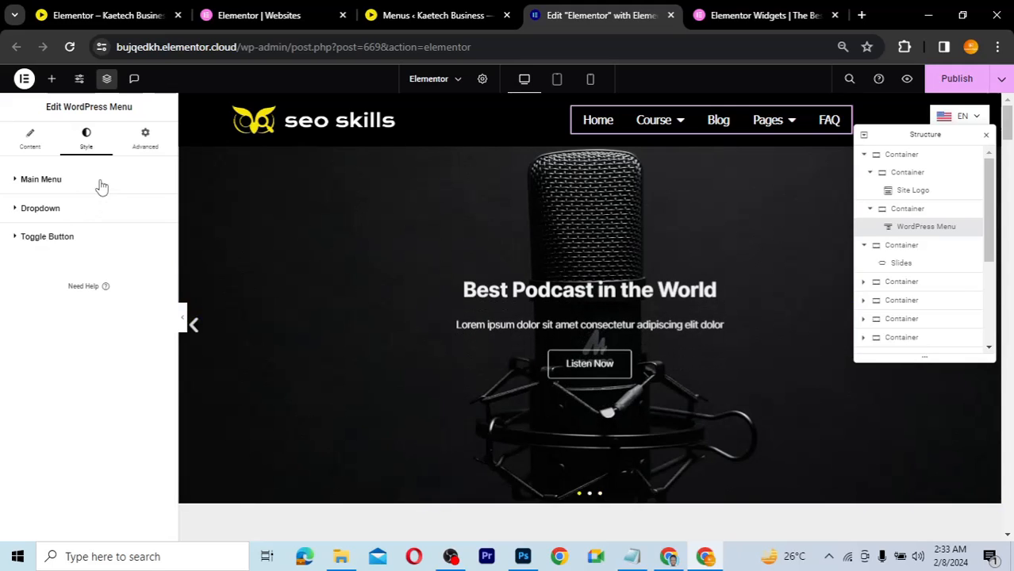
left_click(38, 185)
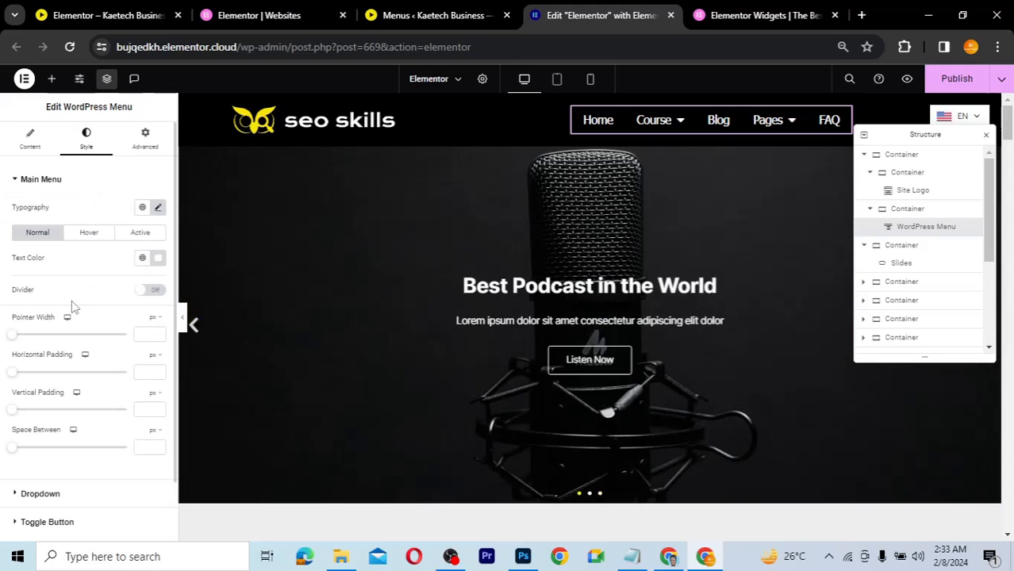
Try a solid divider in #FFFFFF between the main menu items.
scroll(71, 305, "down", 1)
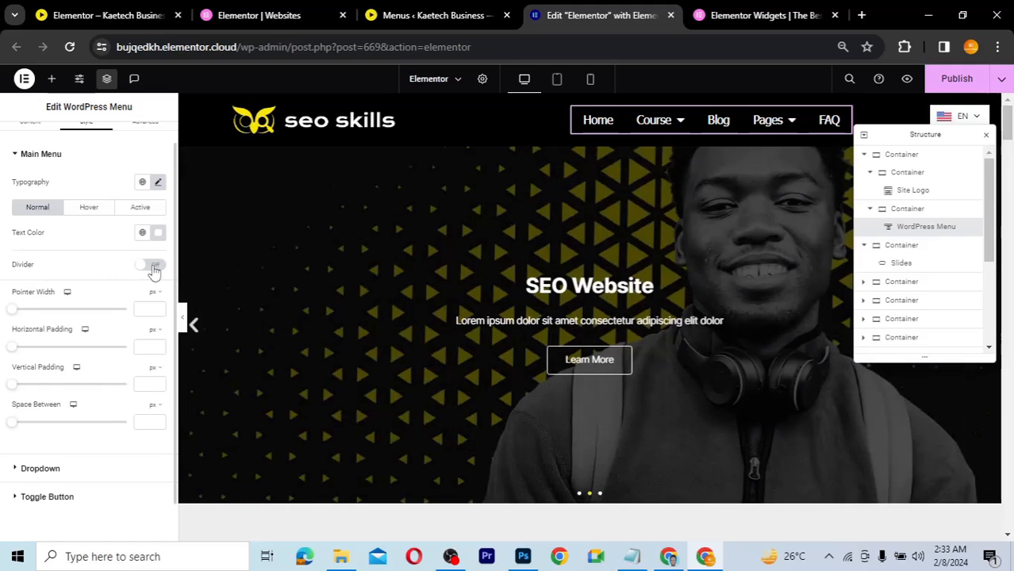
left_click(150, 267)
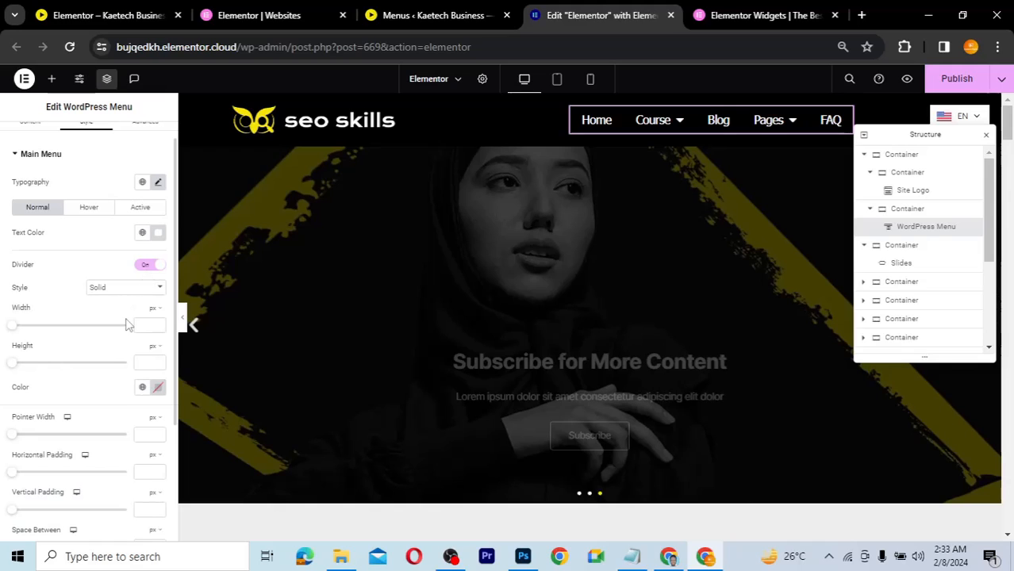
left_click(158, 388)
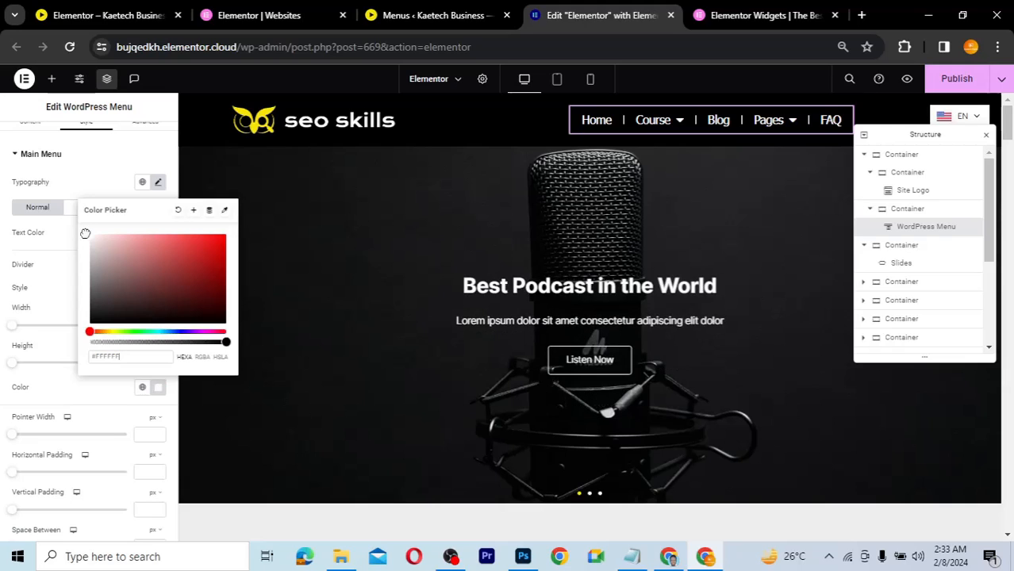
left_click(79, 395)
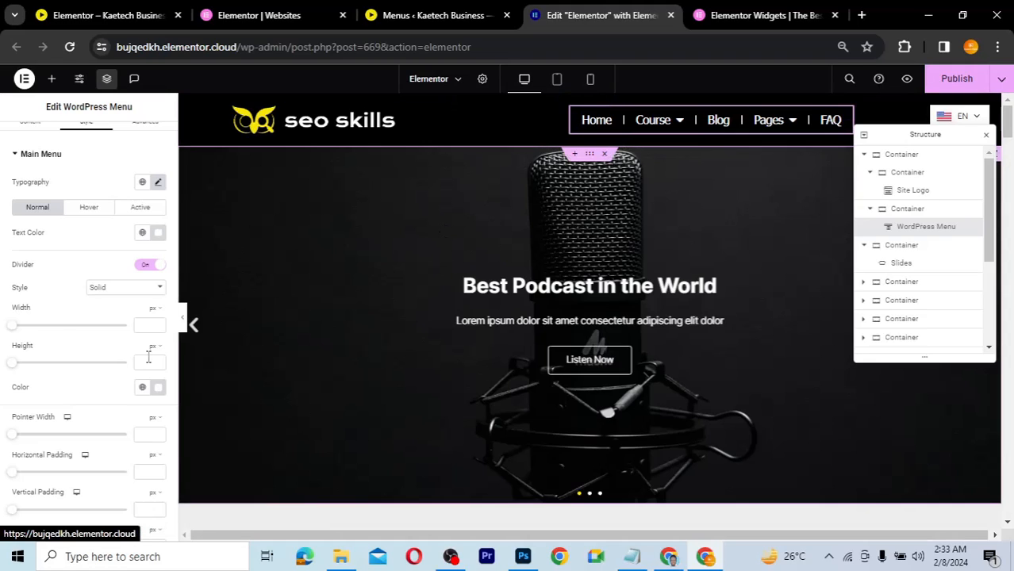
left_click(149, 265)
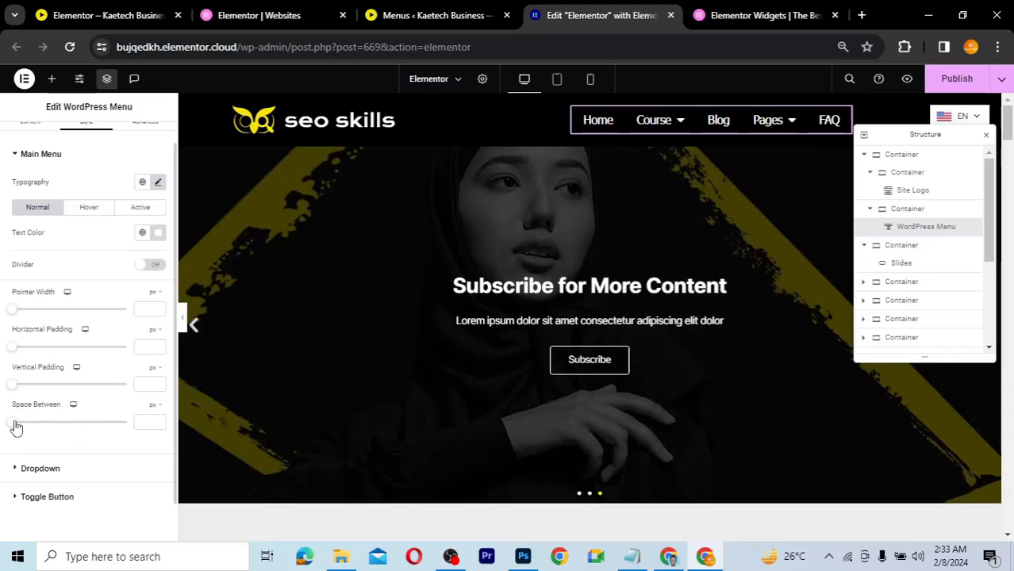
Set the space between the main menu items to 16 px and review the menu's dropdown style options.
left_click_drag(17, 426, 34, 426)
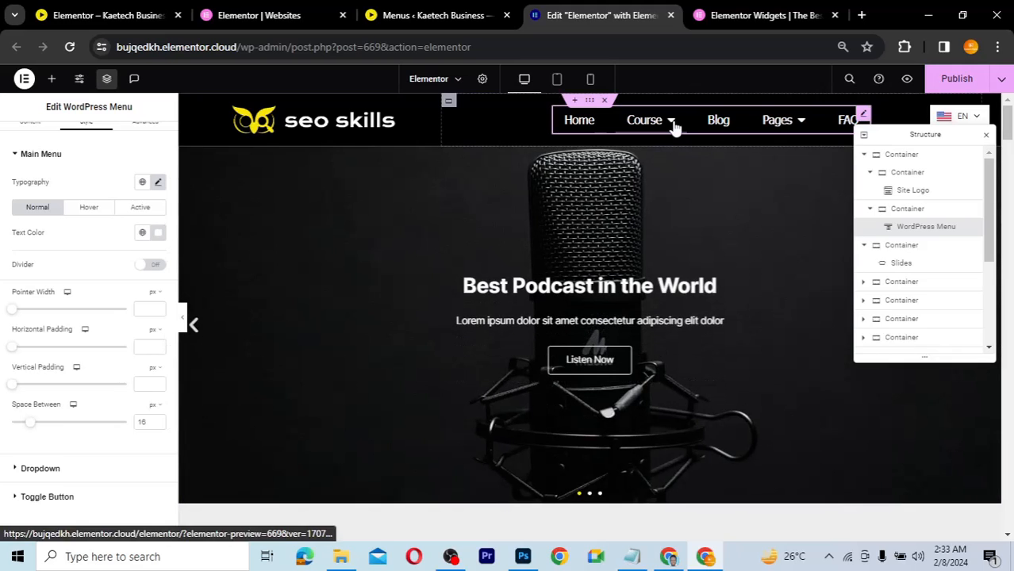
scroll(93, 466, "down", 1)
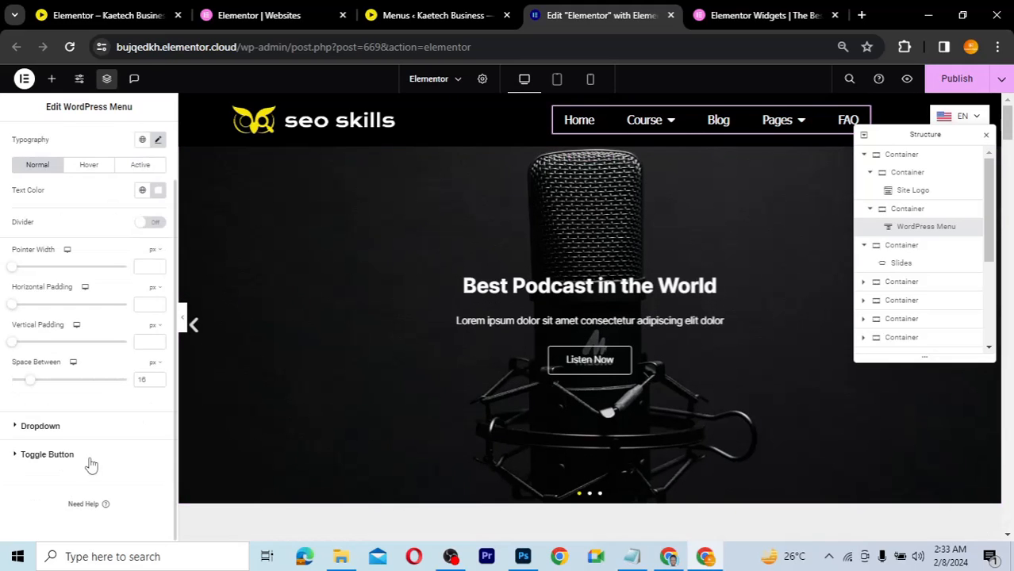
left_click(64, 426)
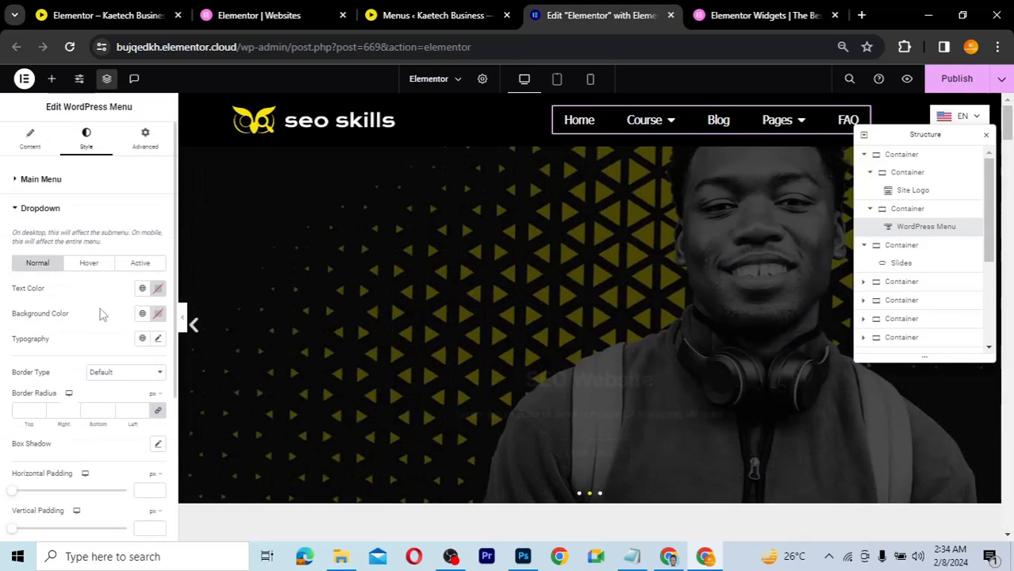
scroll(71, 333, "down", 1)
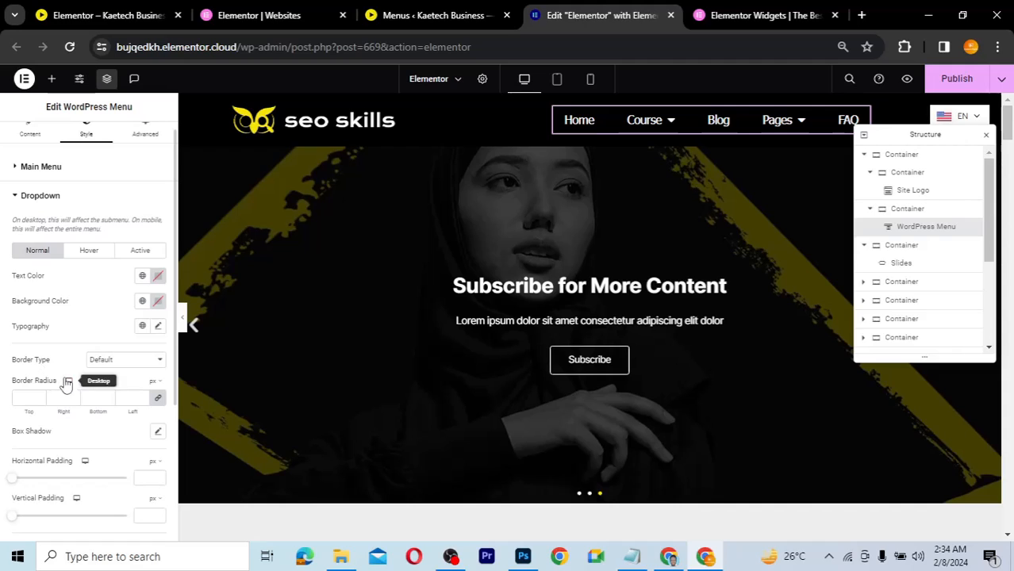
scroll(50, 453, "down", 2)
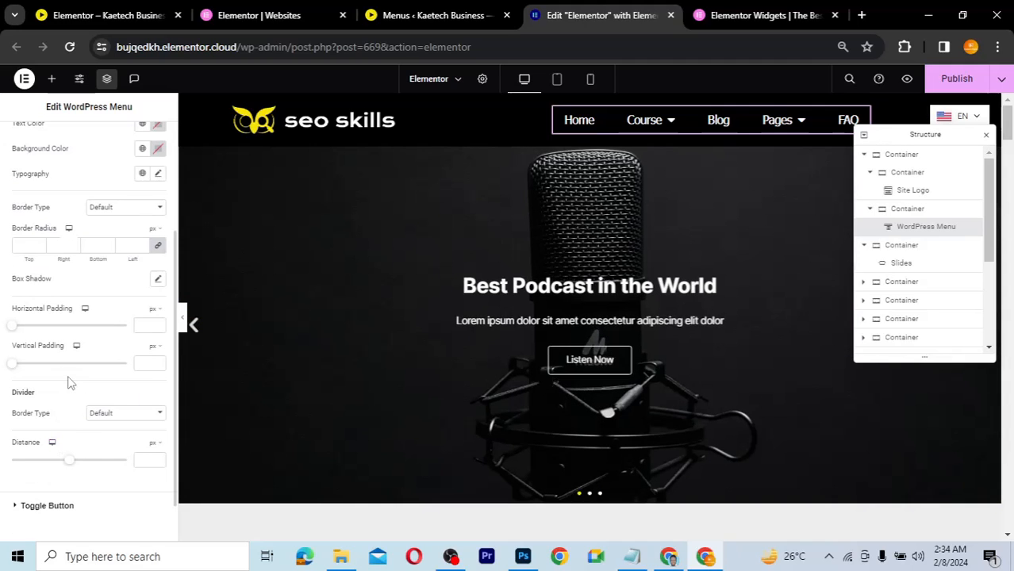
Preview the page in mobile portrait view, expanding and collapsing the header's hamburger menu.
left_click(590, 79)
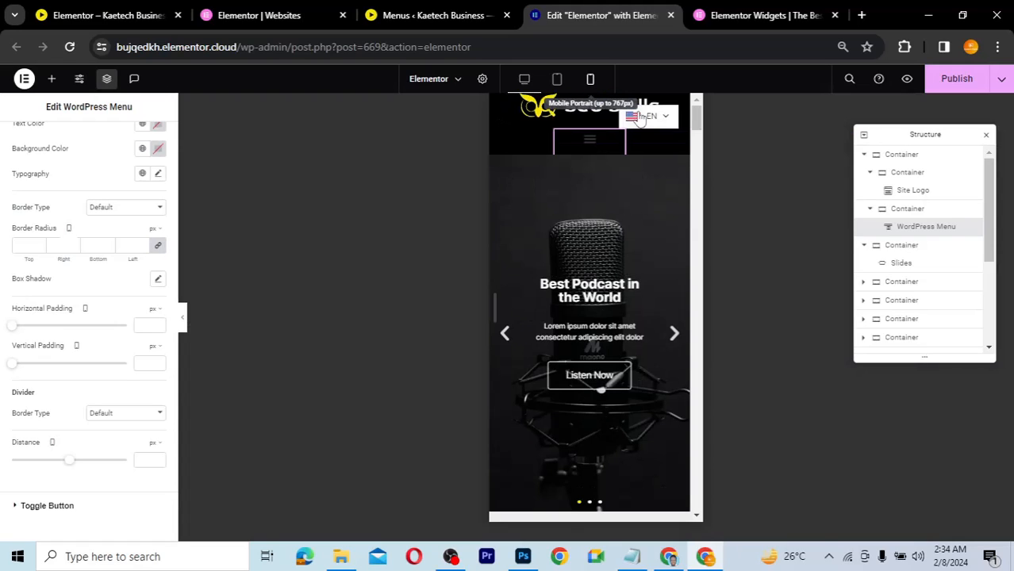
left_click(591, 154)
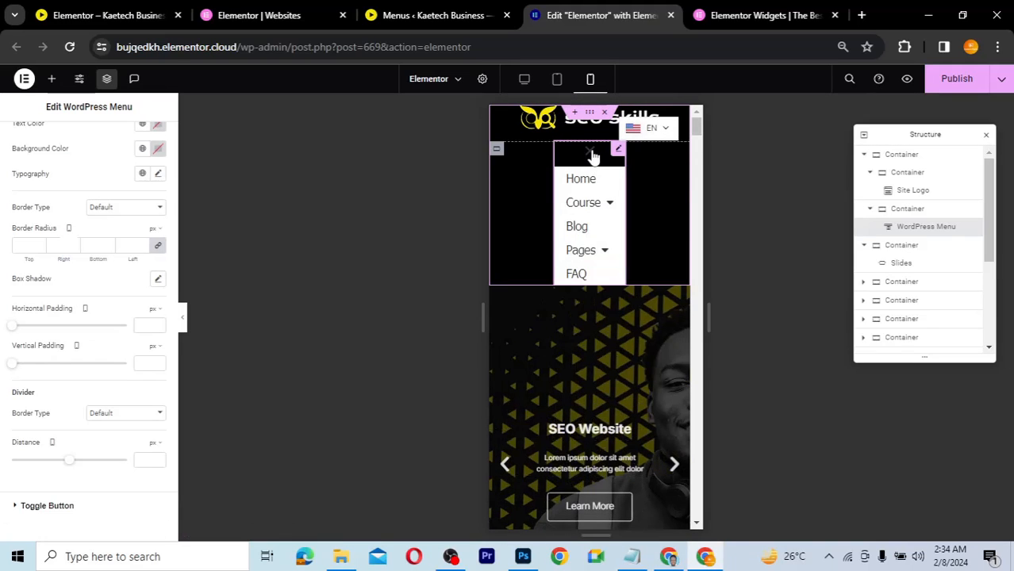
left_click(591, 156)
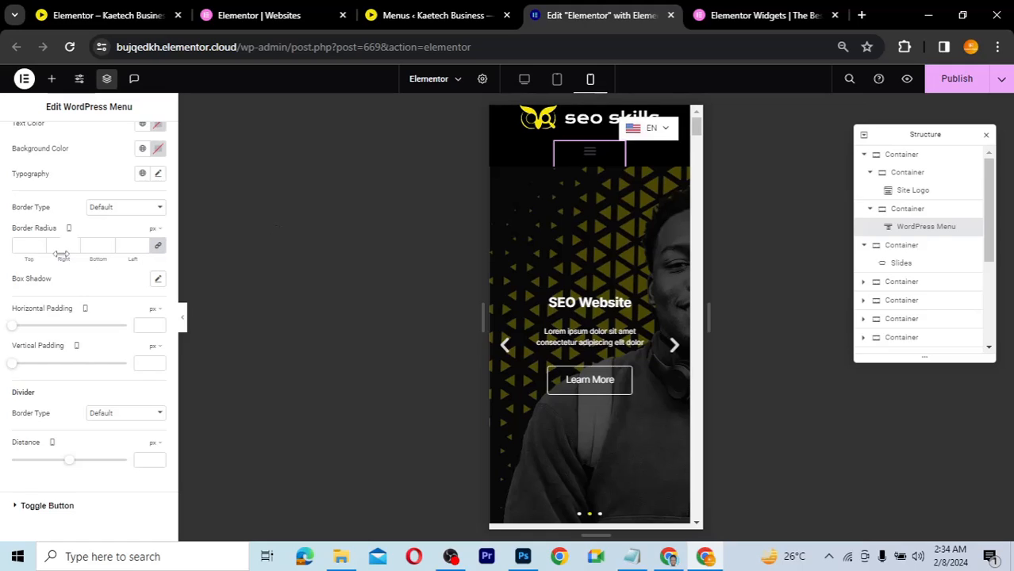
Examine the dropdown's normal, hover and active style settings and return to the desktop preview.
scroll(64, 261, "up", 1)
scroll(63, 260, "up", 1)
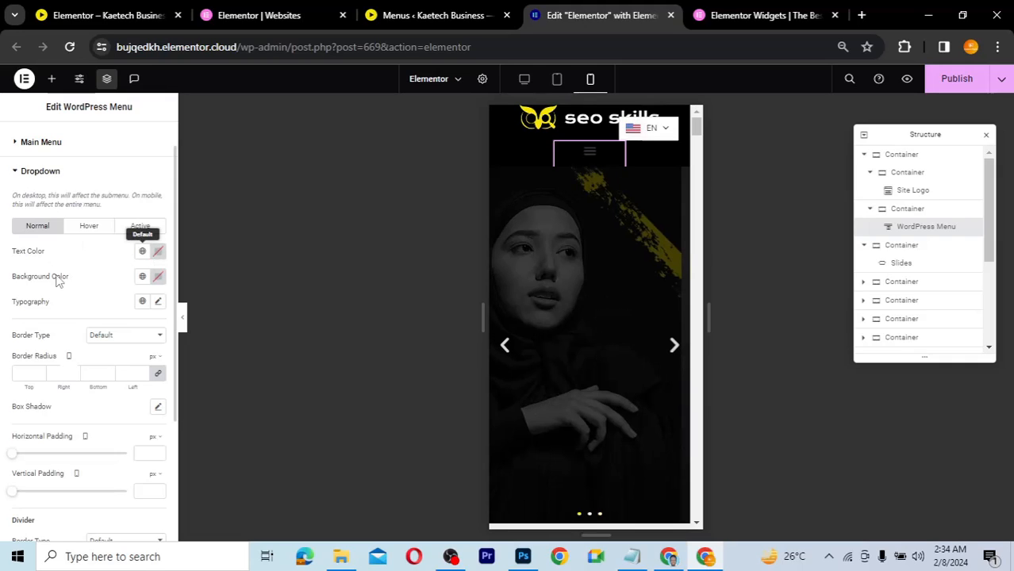
left_click(82, 227)
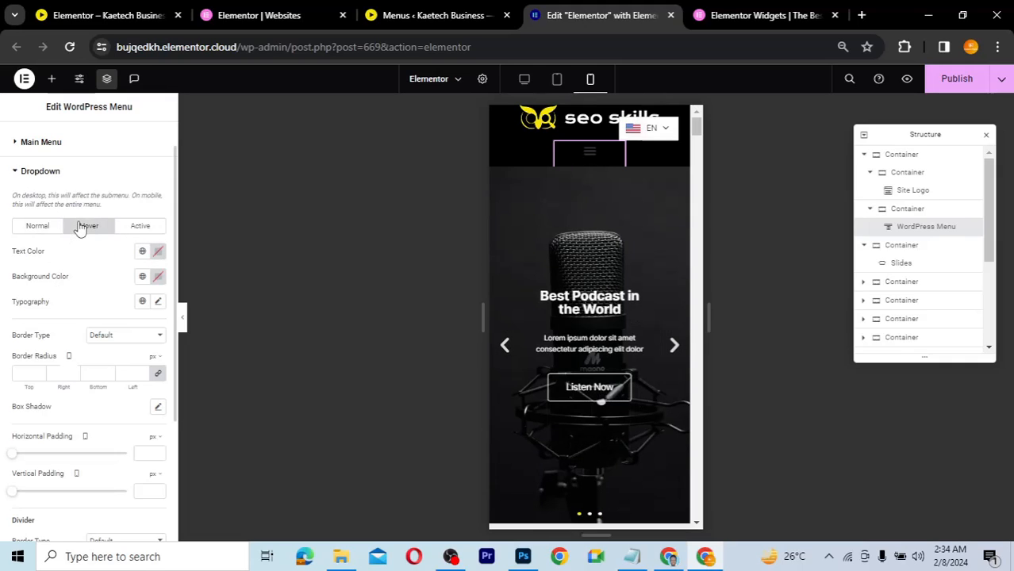
left_click(138, 226)
left_click(40, 226)
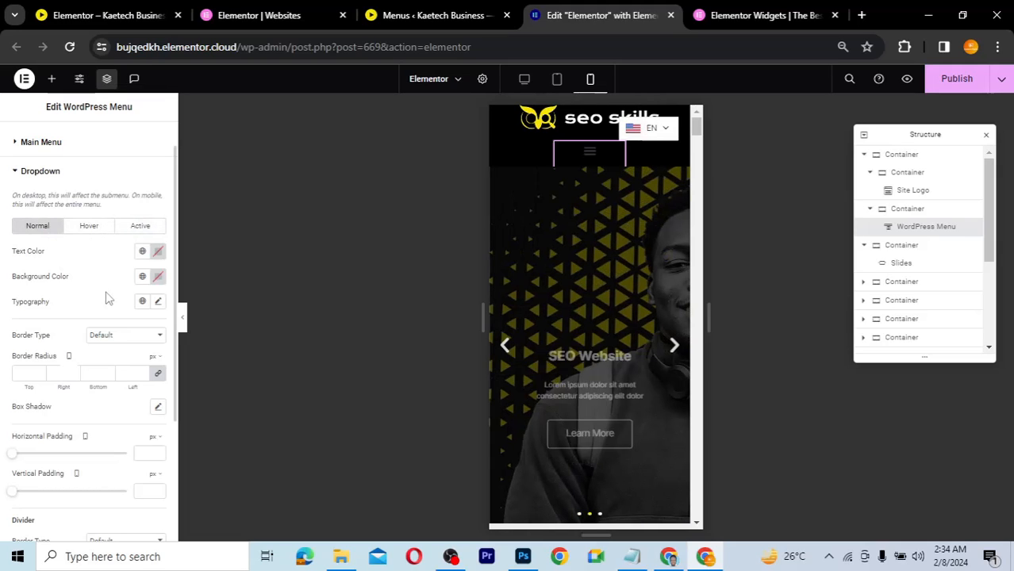
scroll(109, 299, "down", 1)
scroll(107, 296, "down", 1)
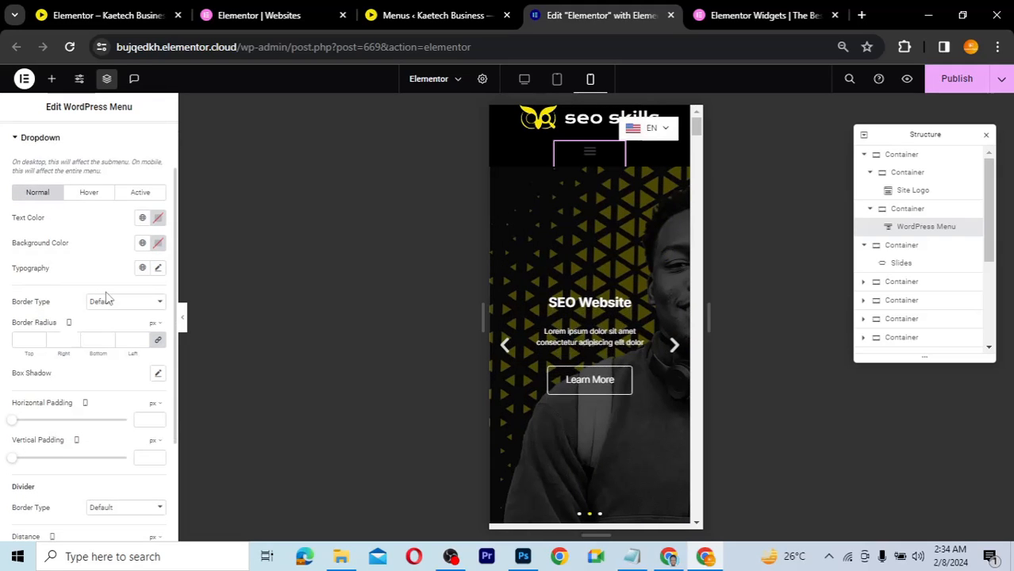
left_click(526, 80)
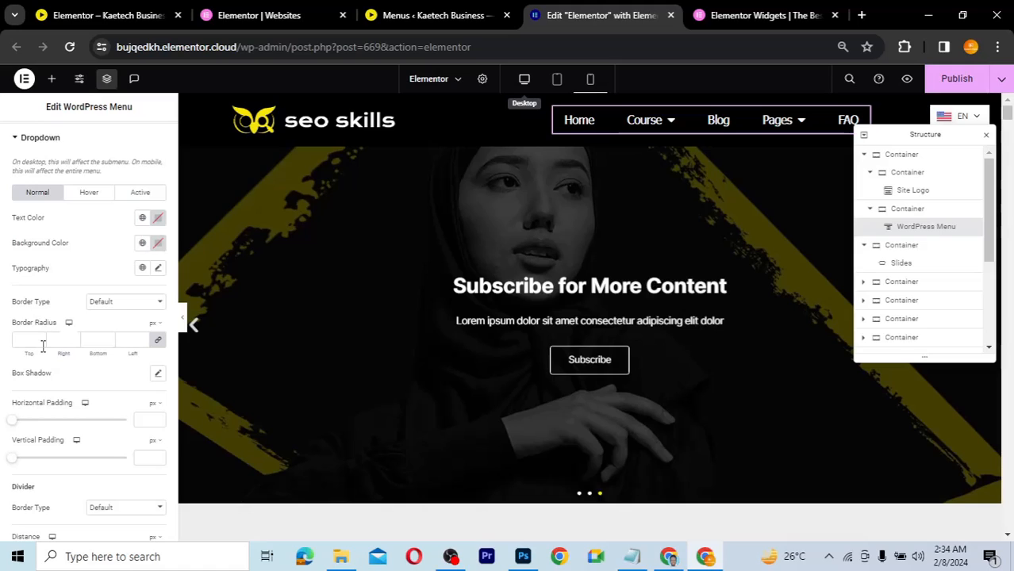
Set the normal color of the WordPress menu's toggle button to #000000 after trying #FFFFFF.
scroll(56, 441, "down", 2)
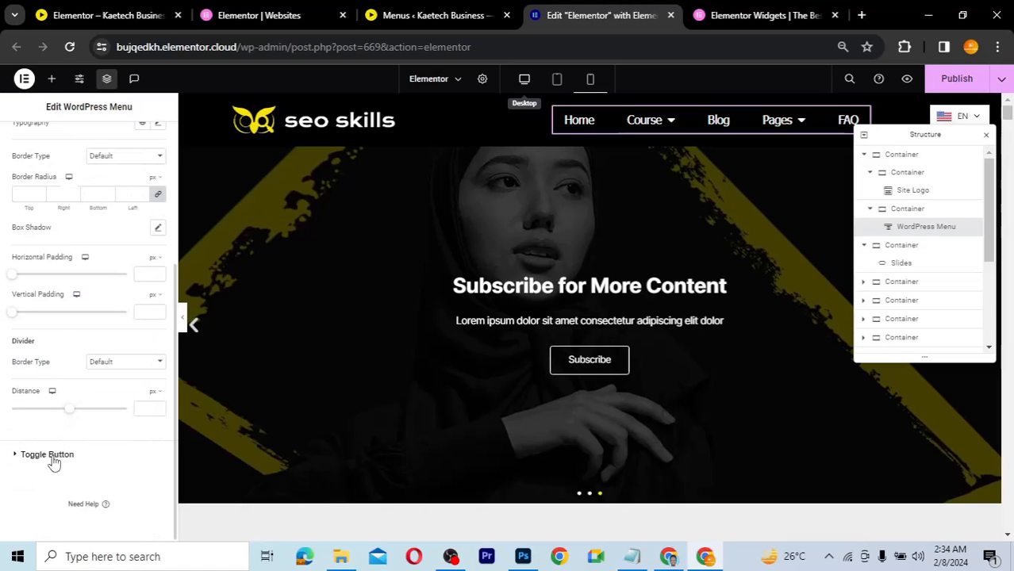
left_click(48, 454)
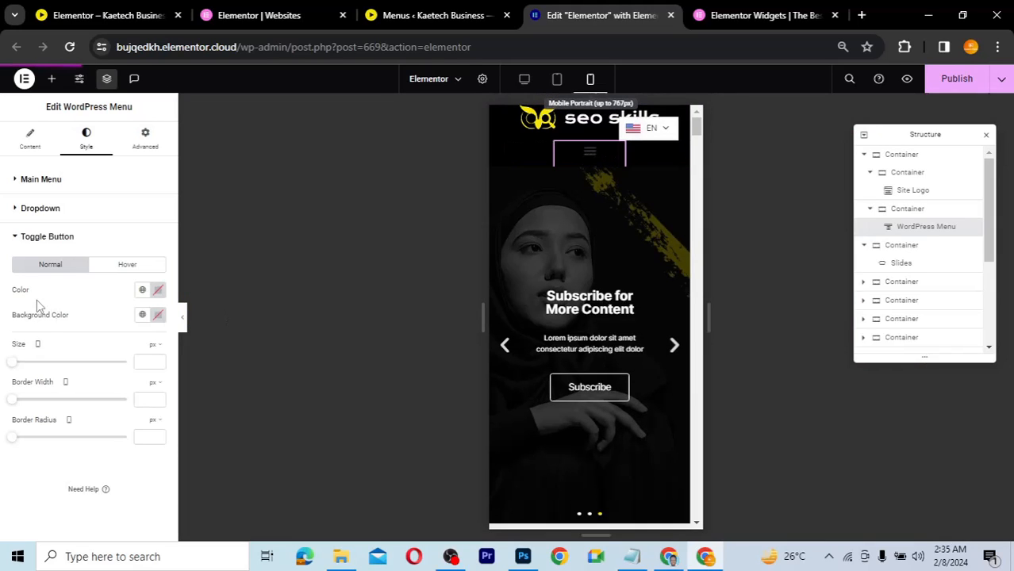
left_click(158, 290)
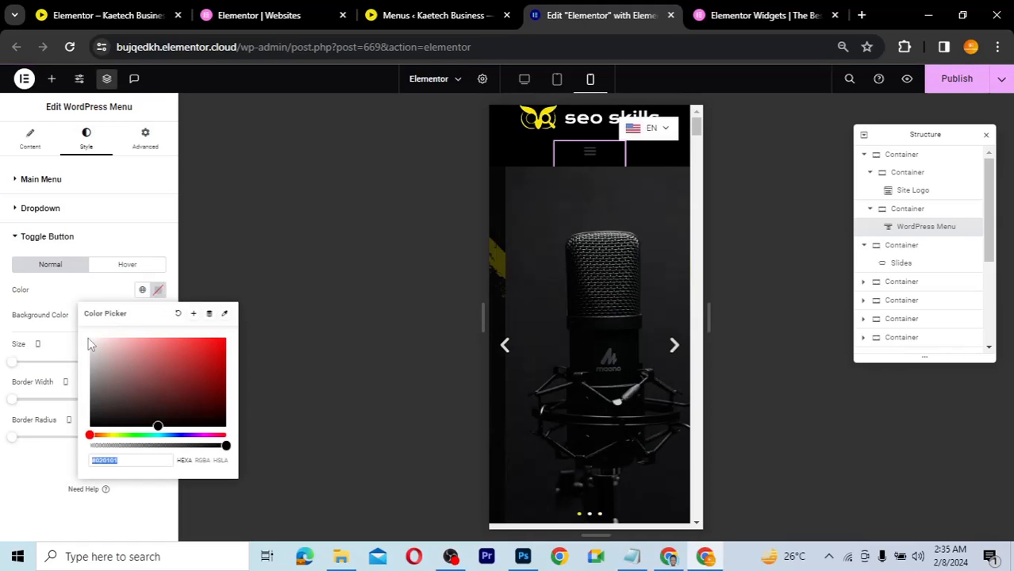
left_click(89, 339)
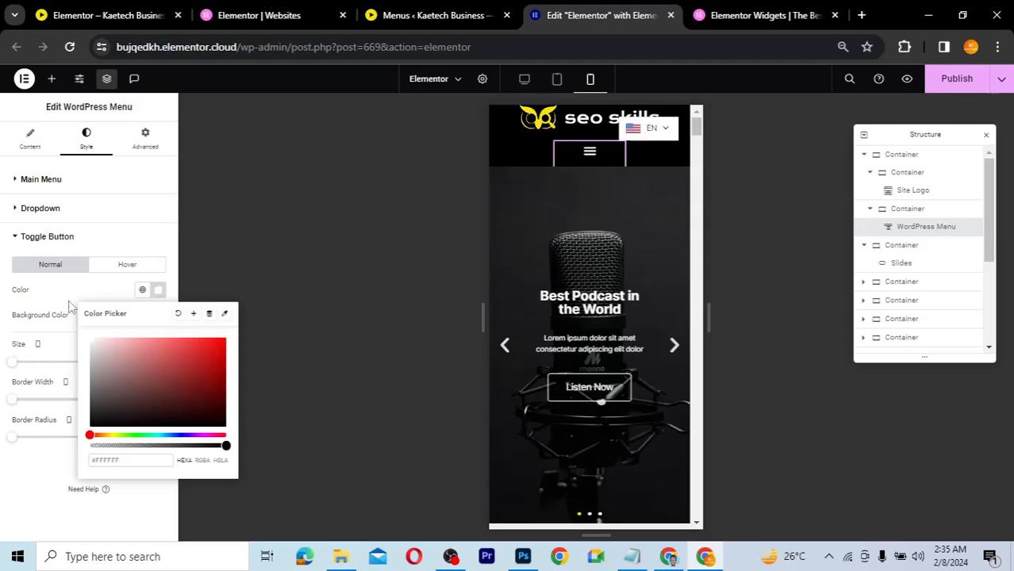
left_click(91, 349)
left_click(91, 426)
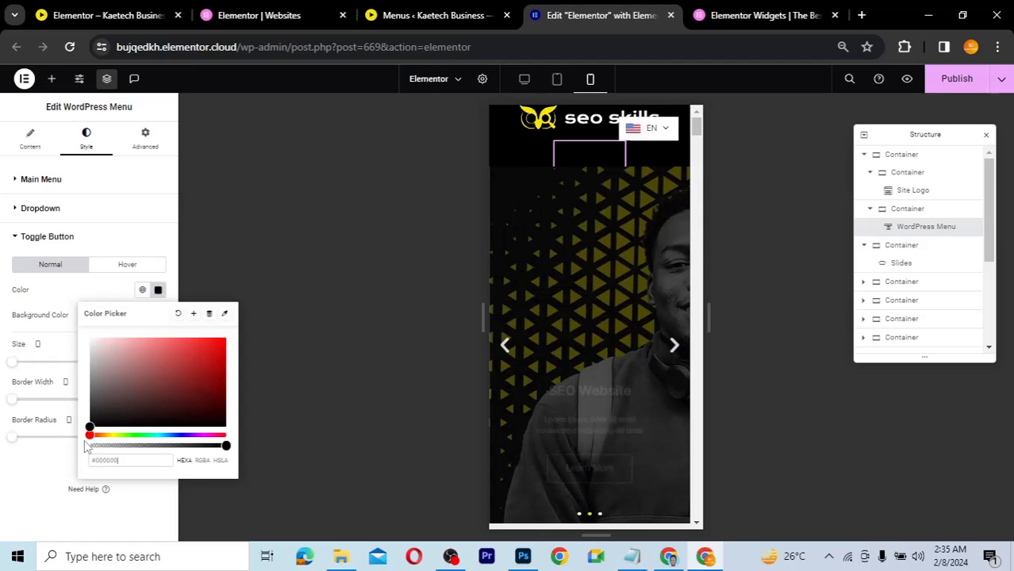
left_click(93, 289)
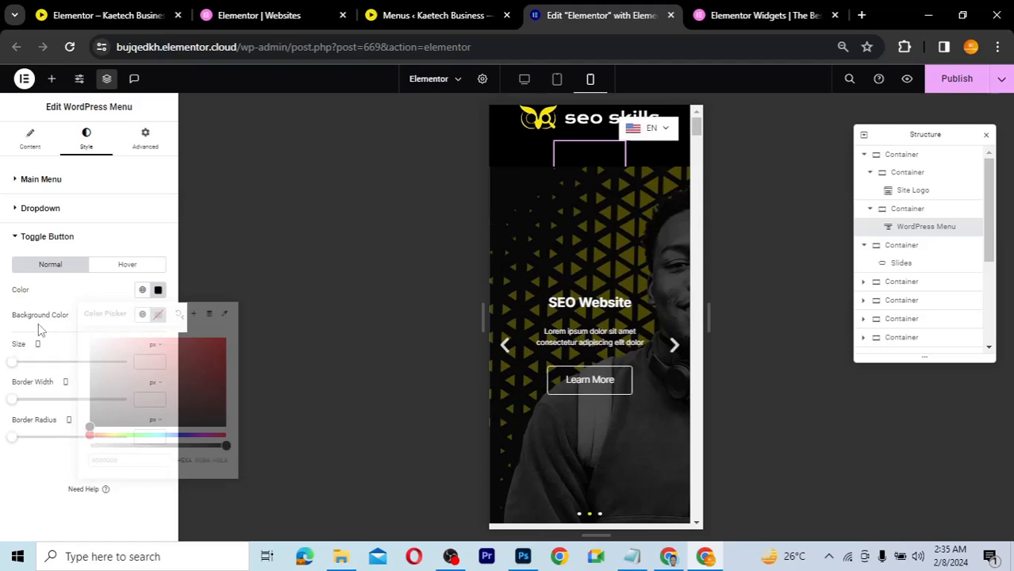
Give the menu's toggle button a #FFFFFF background color in its normal state.
left_click(159, 316)
left_click(90, 364)
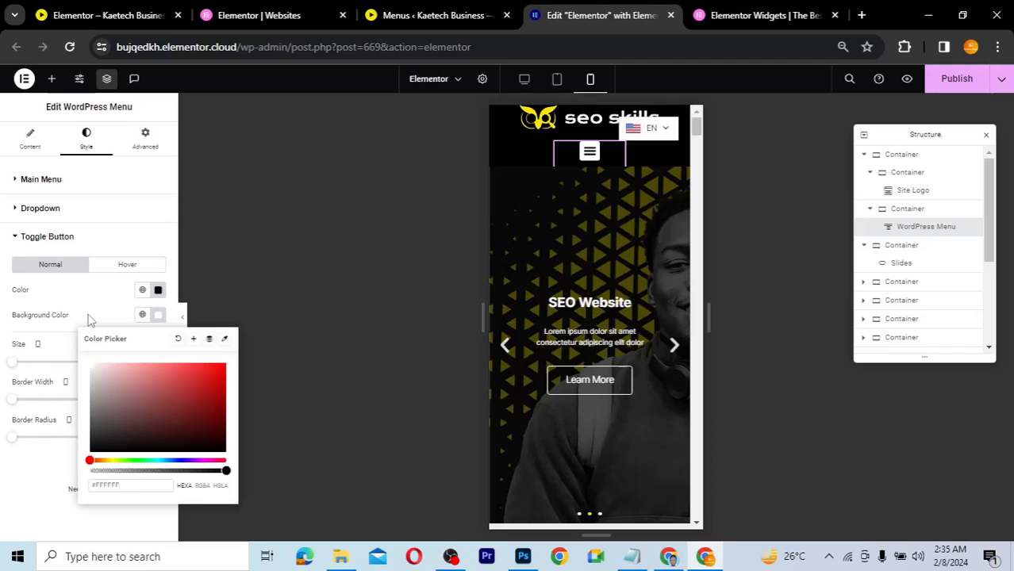
left_click(417, 254)
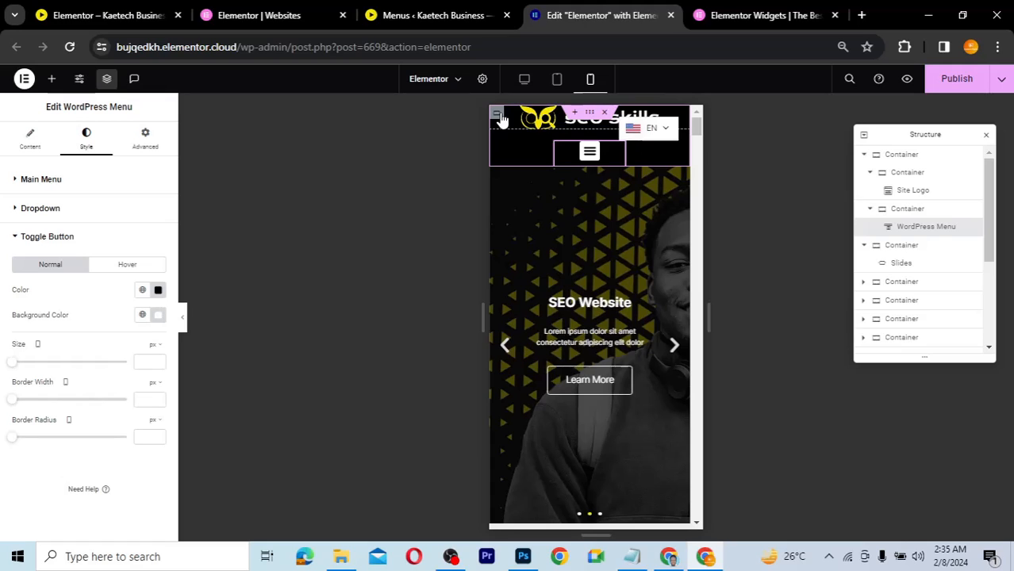
Return to the desktop preview with the WordPress menu selected and publish the page.
left_click(500, 116)
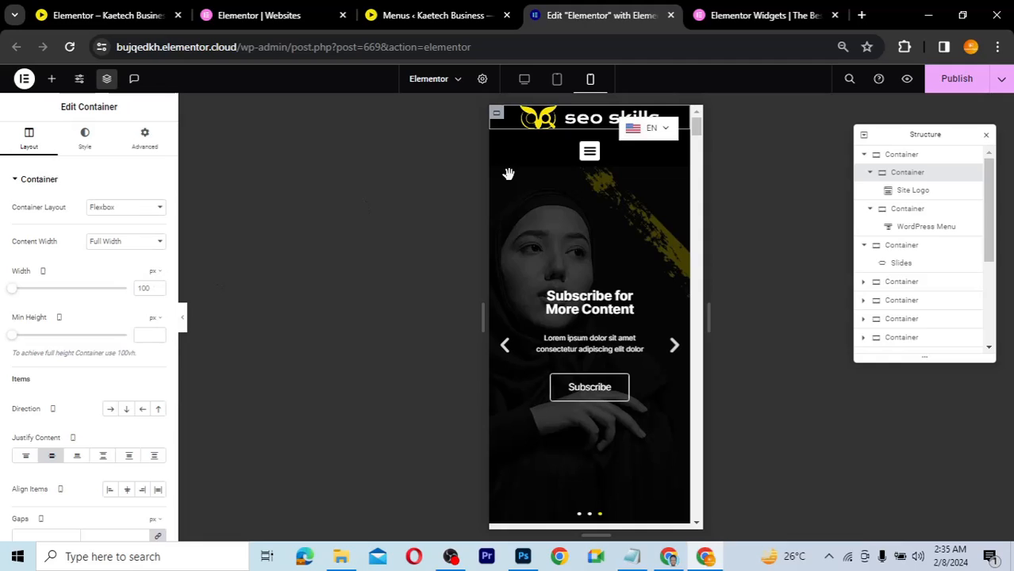
left_click(524, 79)
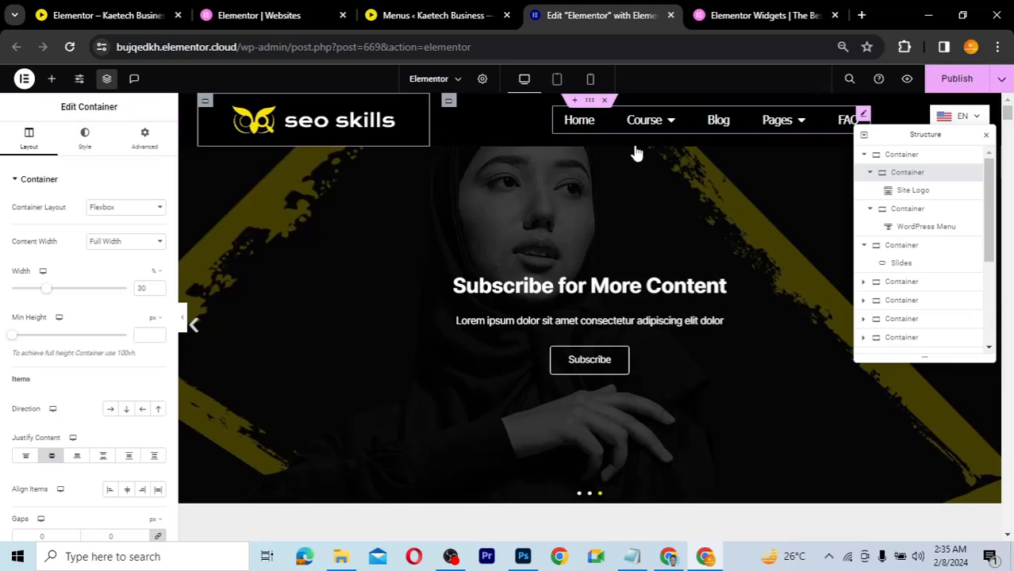
mouse_move(649, 133)
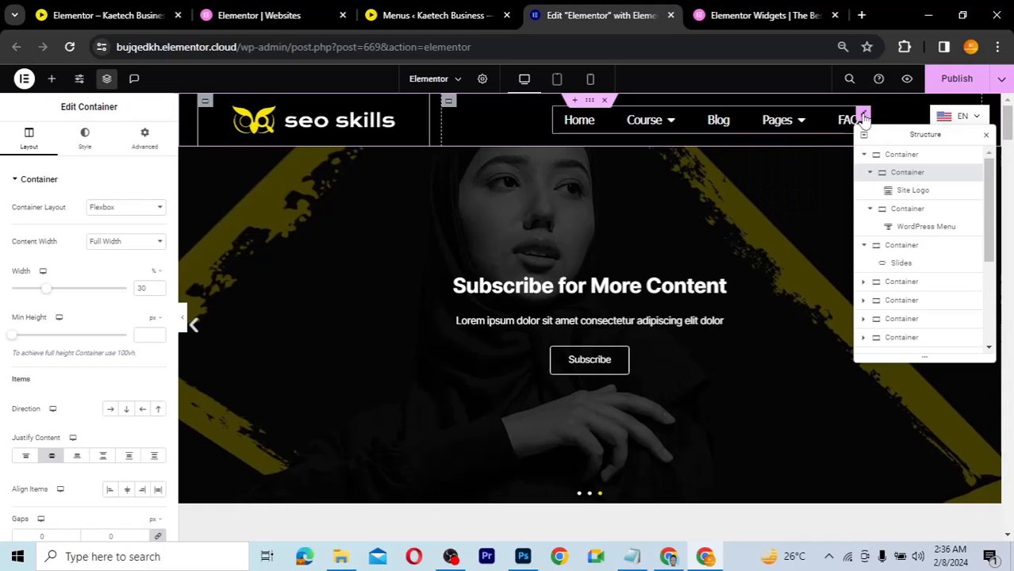
left_click(863, 117)
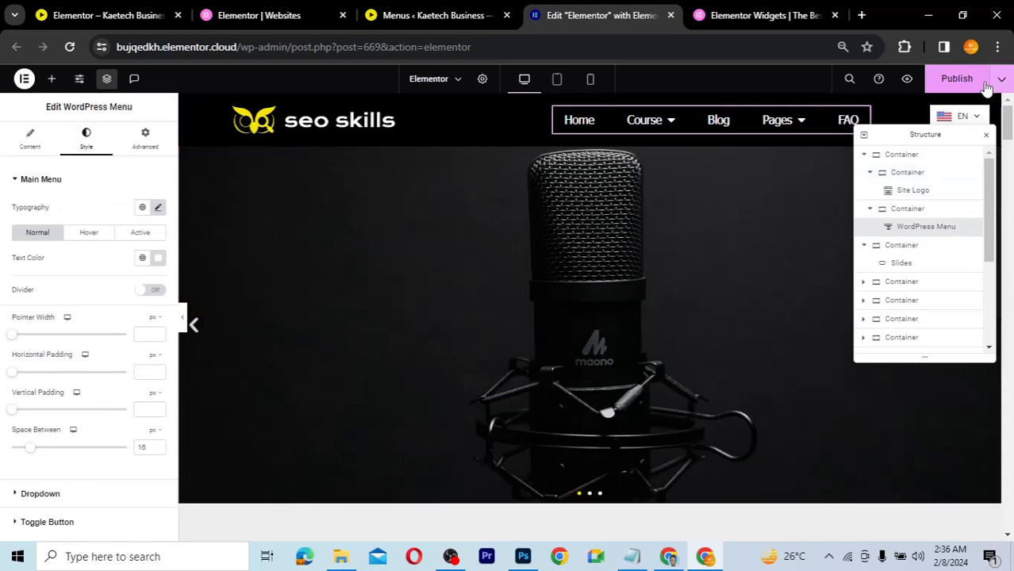
left_click(960, 79)
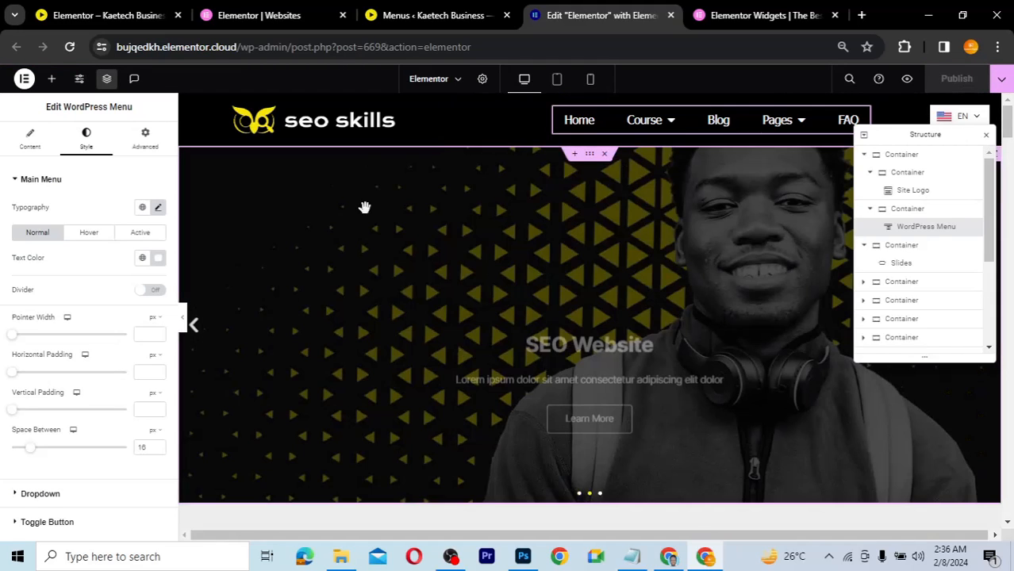
Preview the published page in a new tab and examine its header, glancing at the Elementor widgets page.
left_click(909, 81)
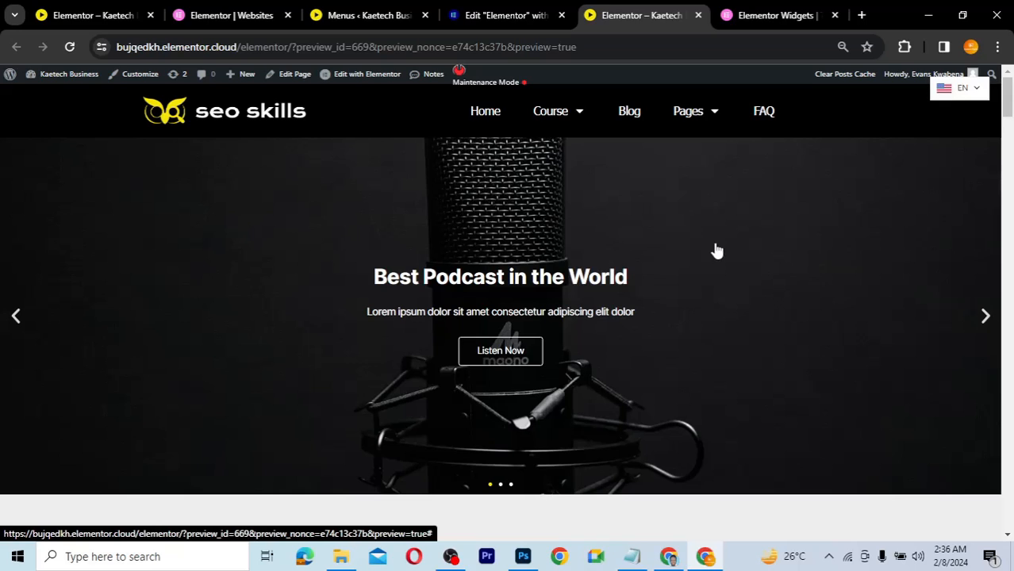
left_click(766, 15)
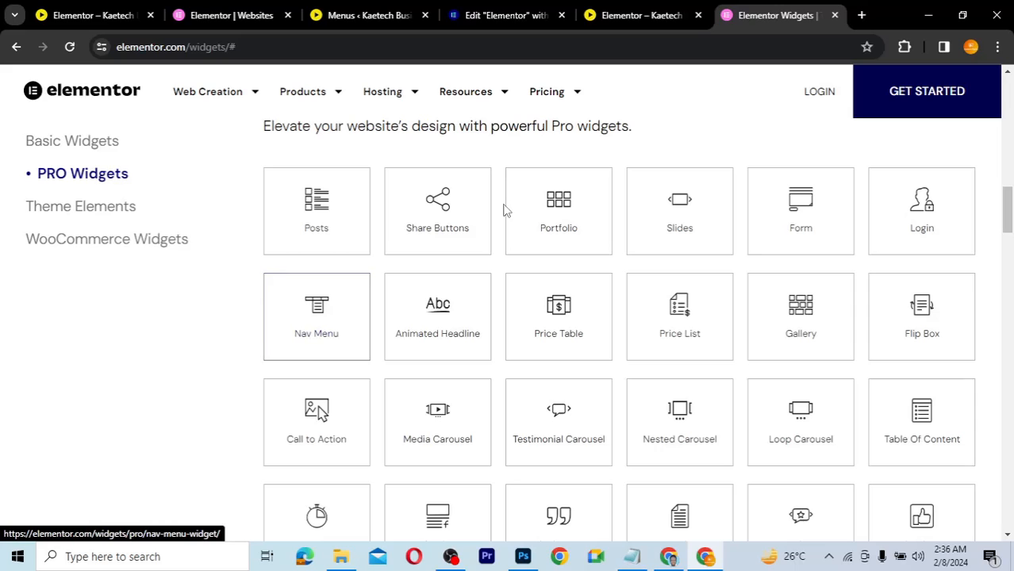
left_click(523, 16)
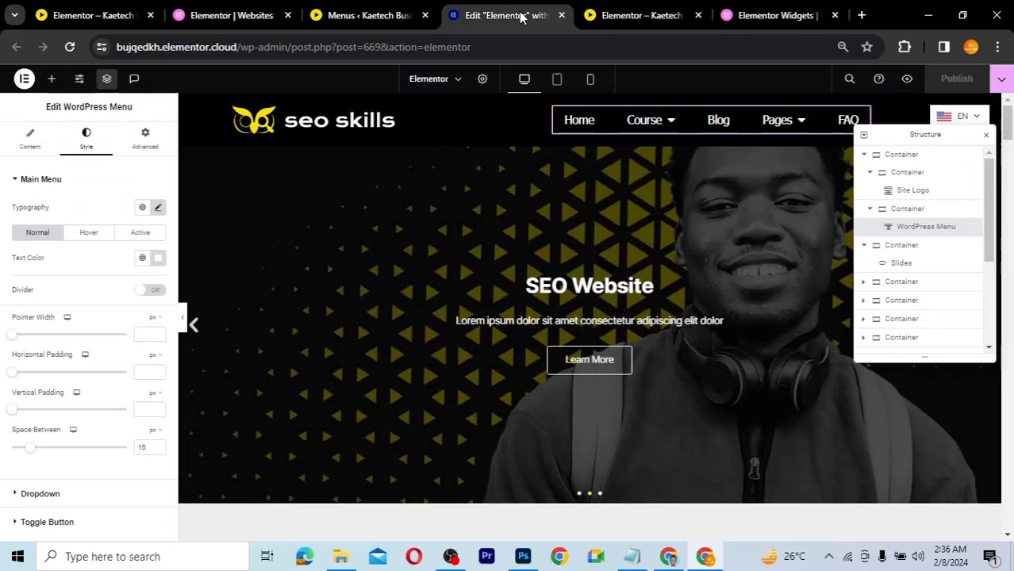
left_click(613, 16)
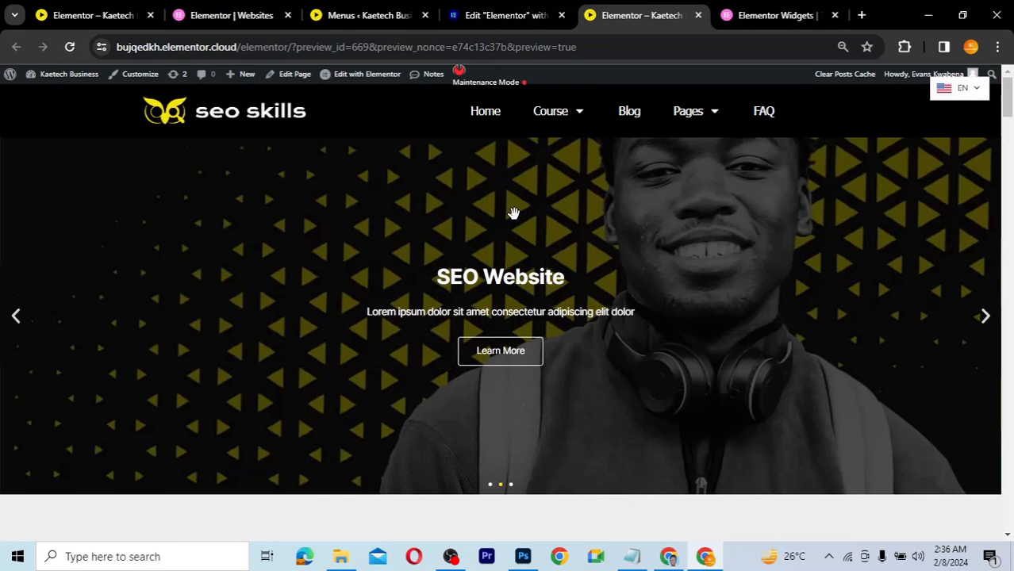